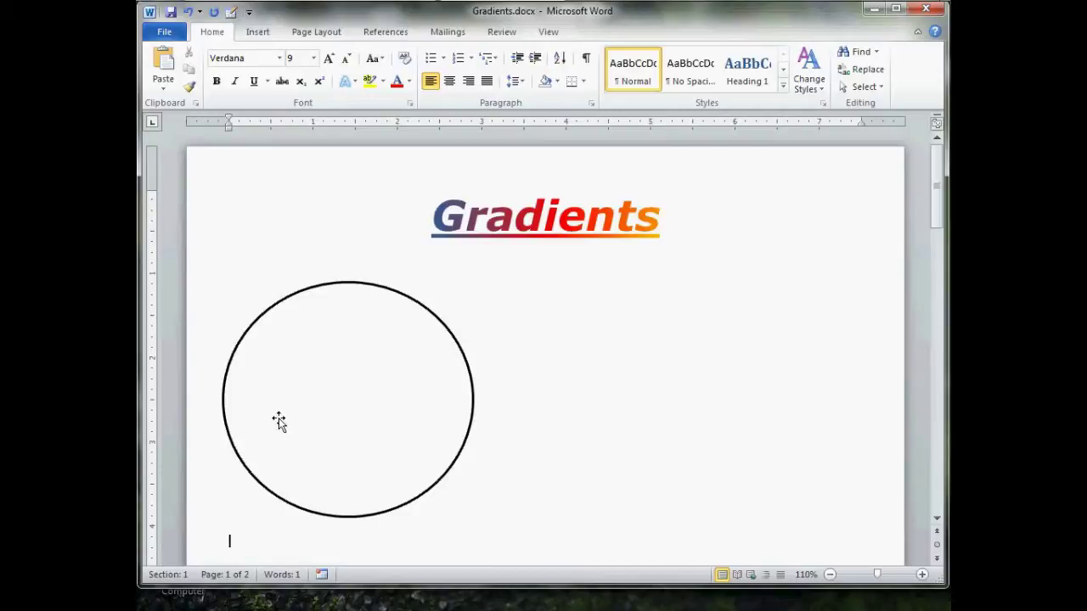
{"action": "left_click", "coordinate": [348, 396]}
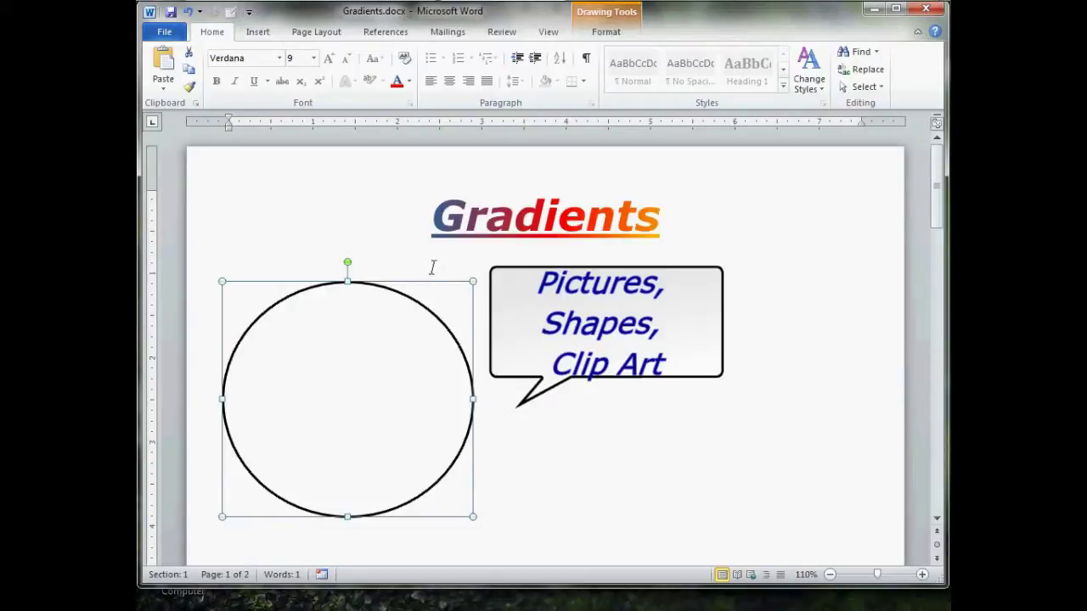
{"action": "left_click", "coordinate": [449, 223]}
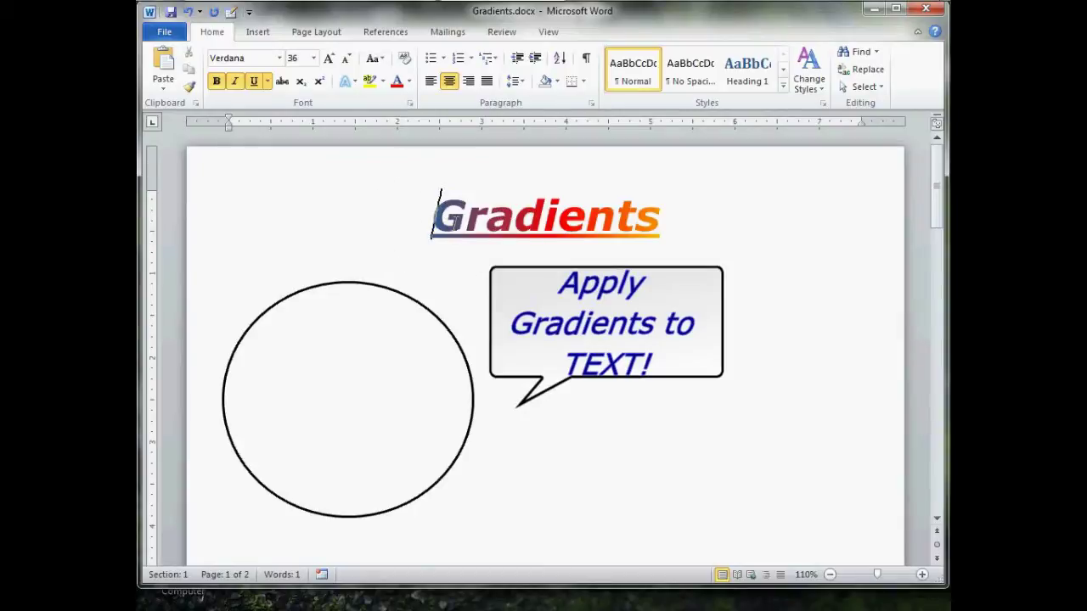
{"action": "left_click", "coordinate": [364, 382]}
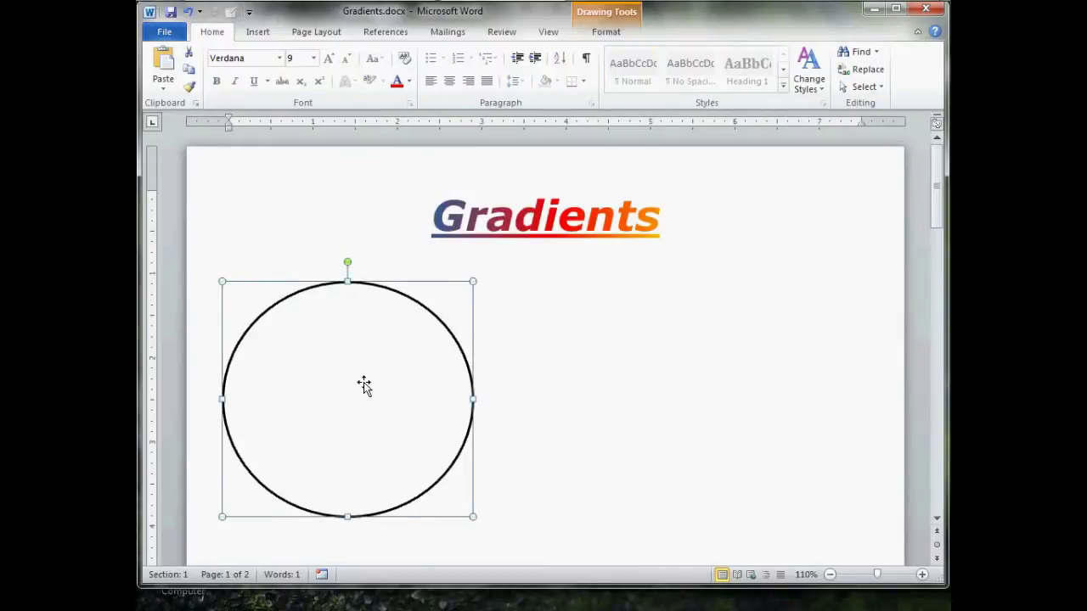
{"action": "left_click", "coordinate": [448, 221]}
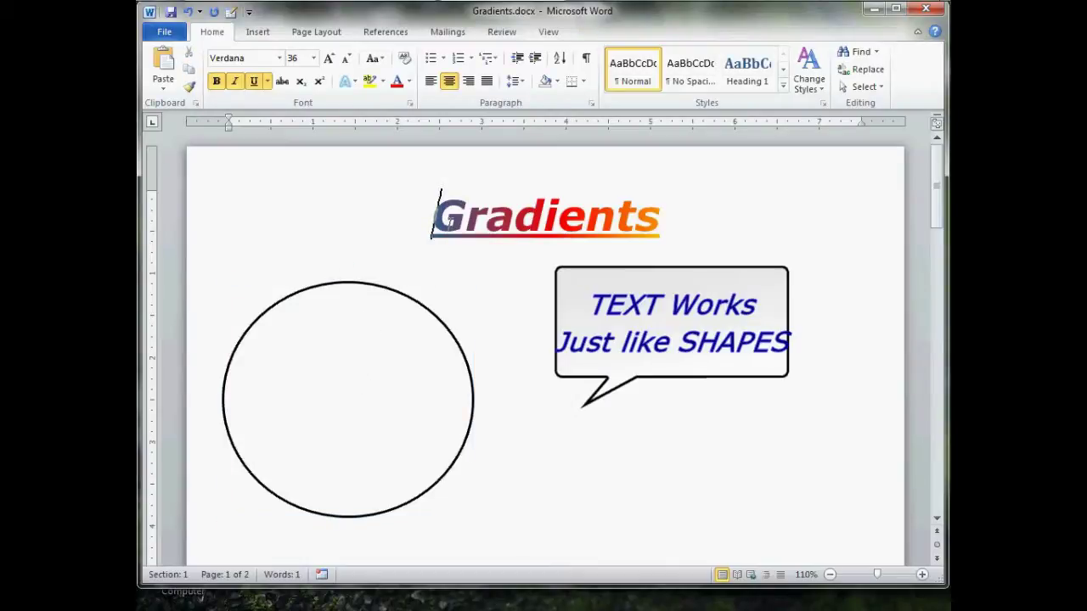
- Open the format settings for the circle and give it a gradient fill
{"action": "left_click", "coordinate": [365, 400]}
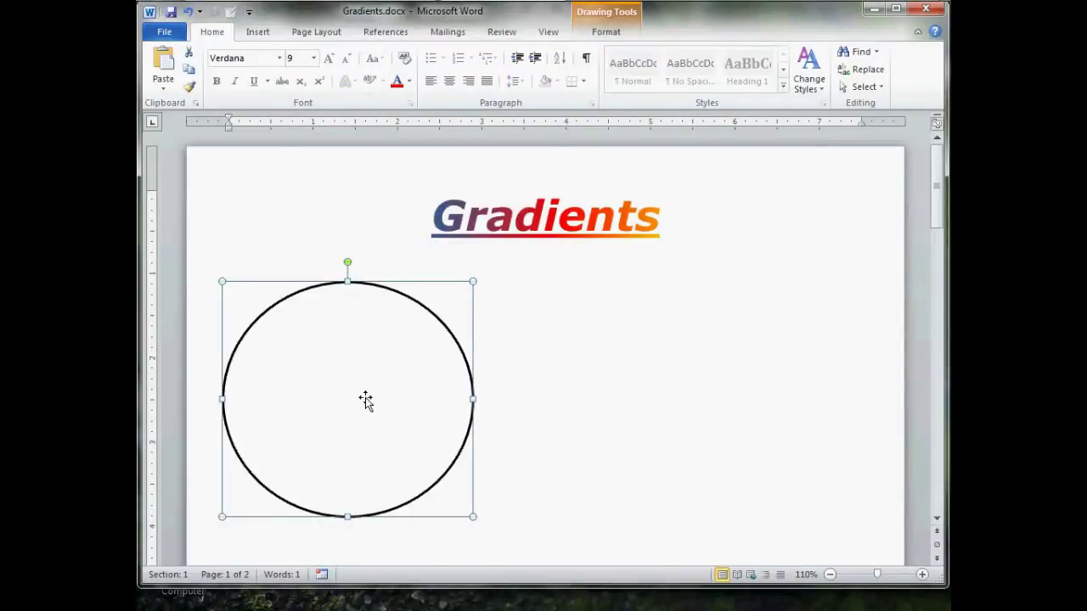
{"action": "right_click", "coordinate": [363, 398]}
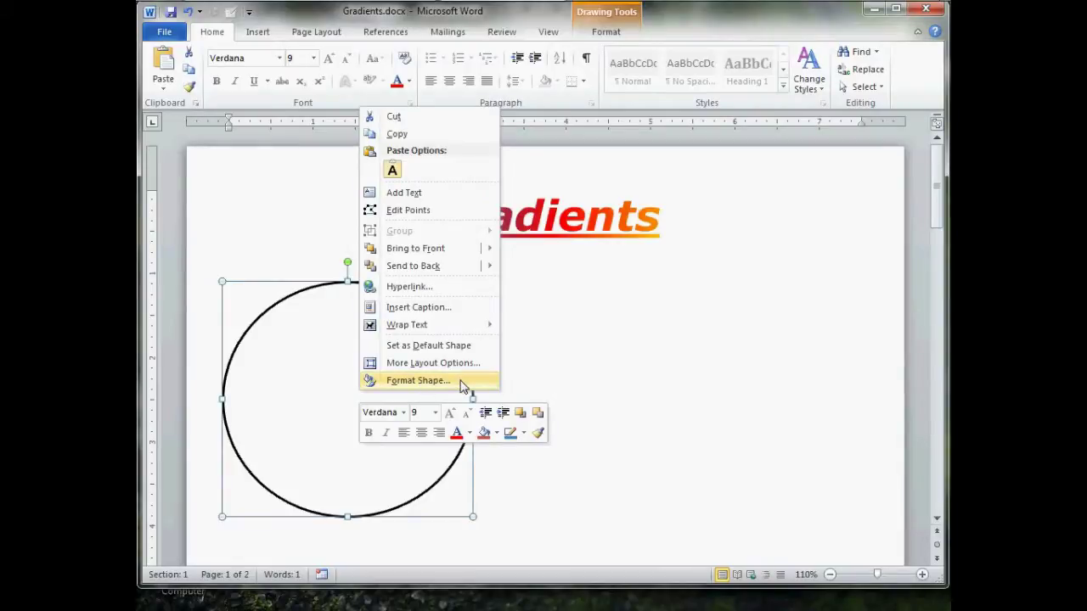
{"action": "left_click", "coordinate": [459, 386]}
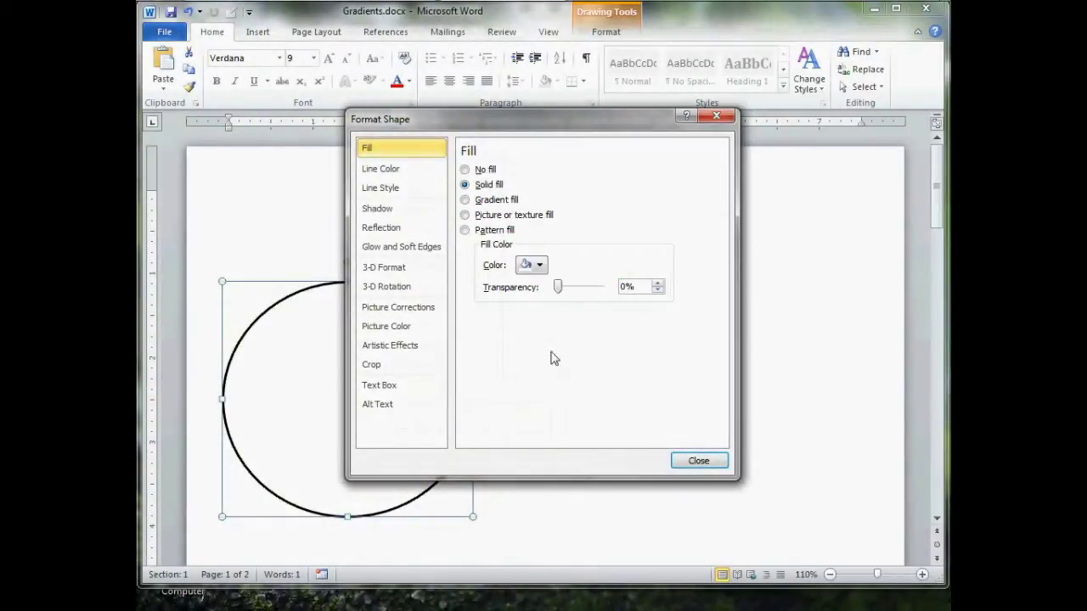
{"action": "left_click_drag", "start_coordinate": [482, 126], "coordinate": [647, 170]}
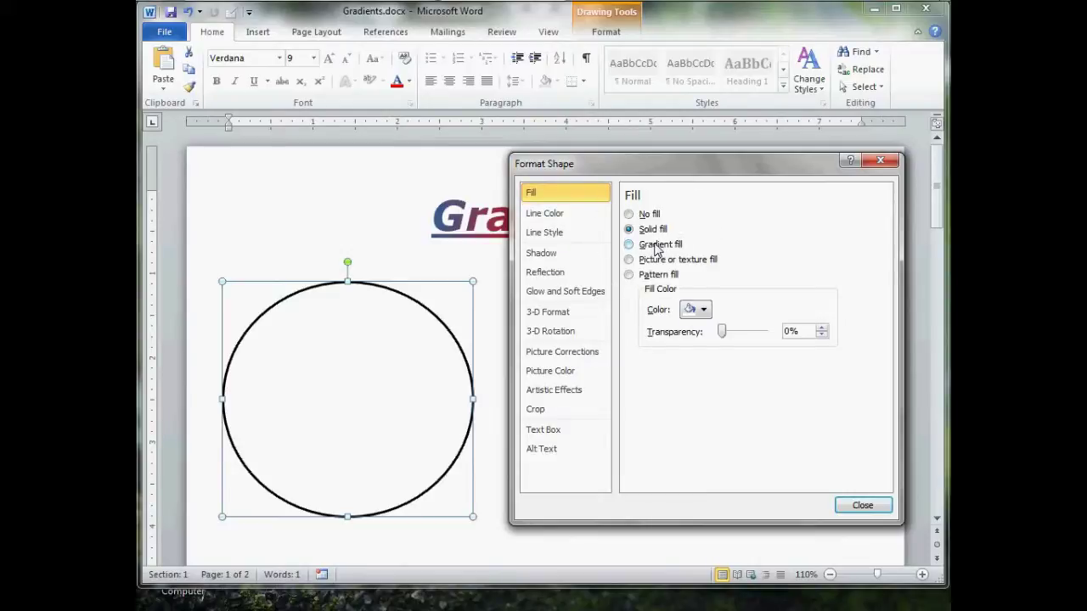
{"action": "left_click", "coordinate": [629, 244]}
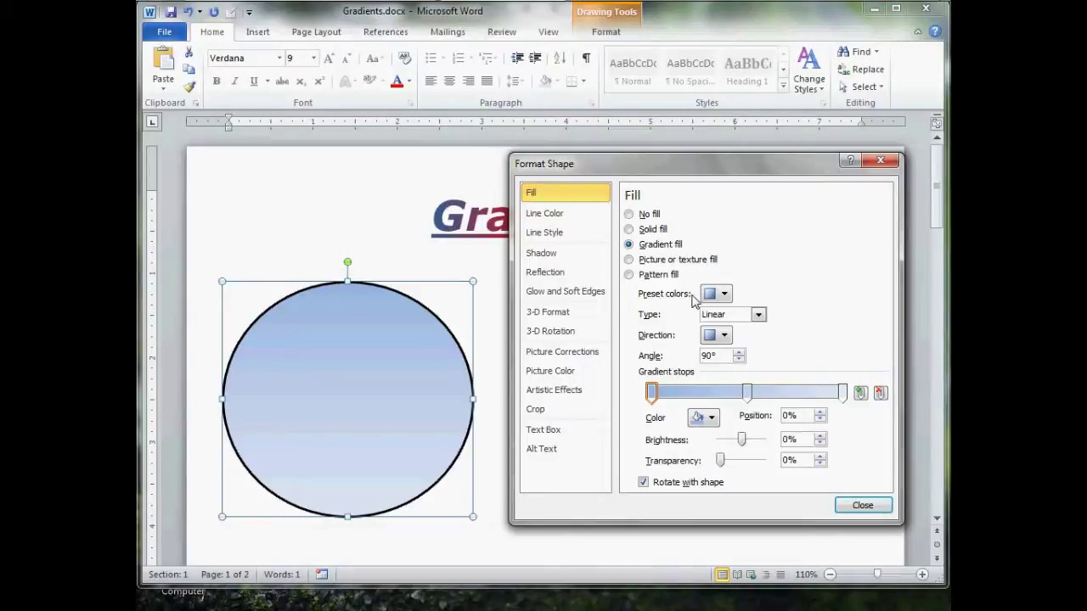
- Try the blue-and-purple preset gradient on the circle, and apply the yellow-orange-red-dark red preset instead
{"action": "left_click", "coordinate": [726, 296]}
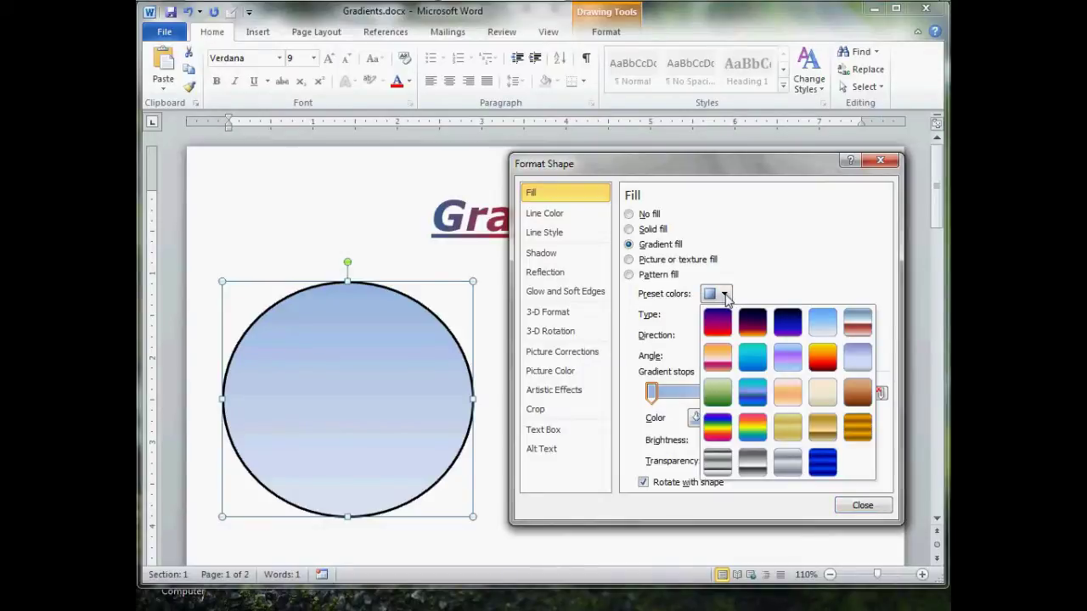
{"action": "left_click", "coordinate": [788, 360]}
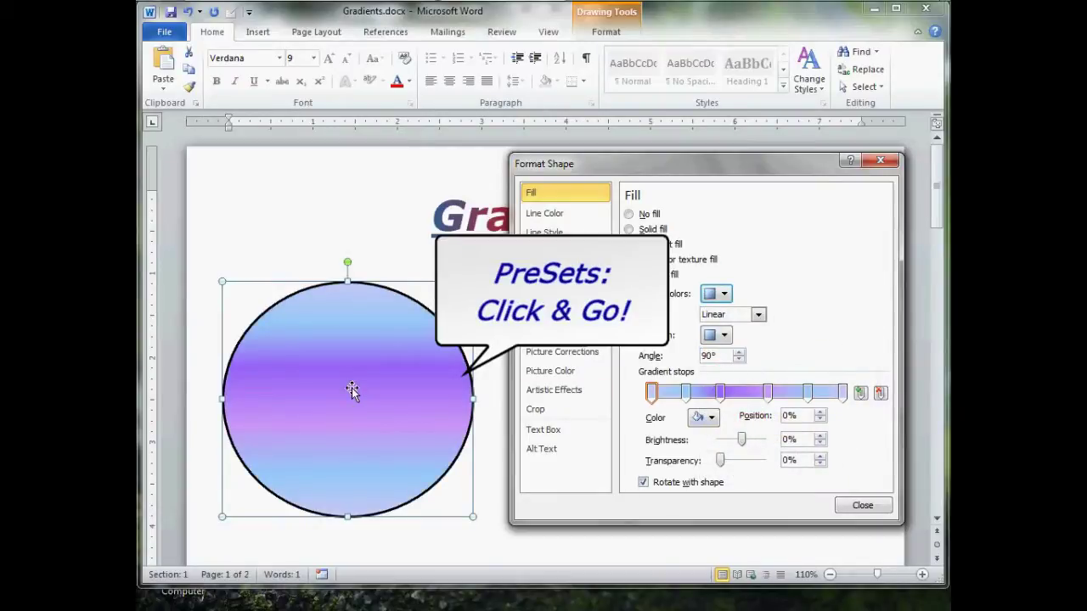
{"action": "left_click", "coordinate": [724, 296]}
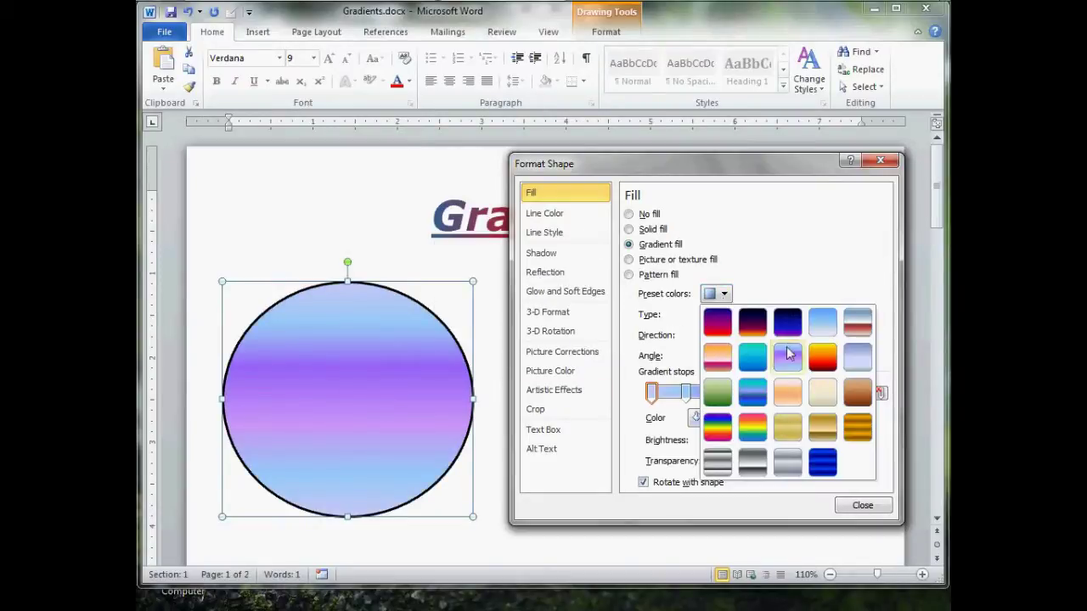
{"action": "left_click", "coordinate": [821, 356]}
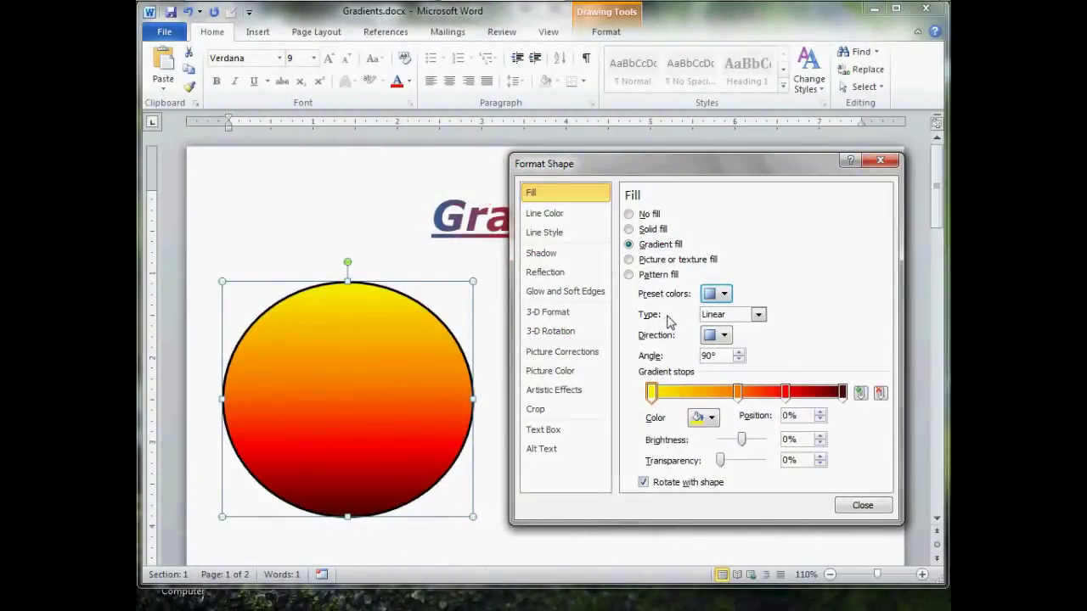
- Try the Radial gradient type on the circle and look through the gradient direction options
{"action": "left_click", "coordinate": [730, 315]}
{"action": "left_click", "coordinate": [718, 323]}
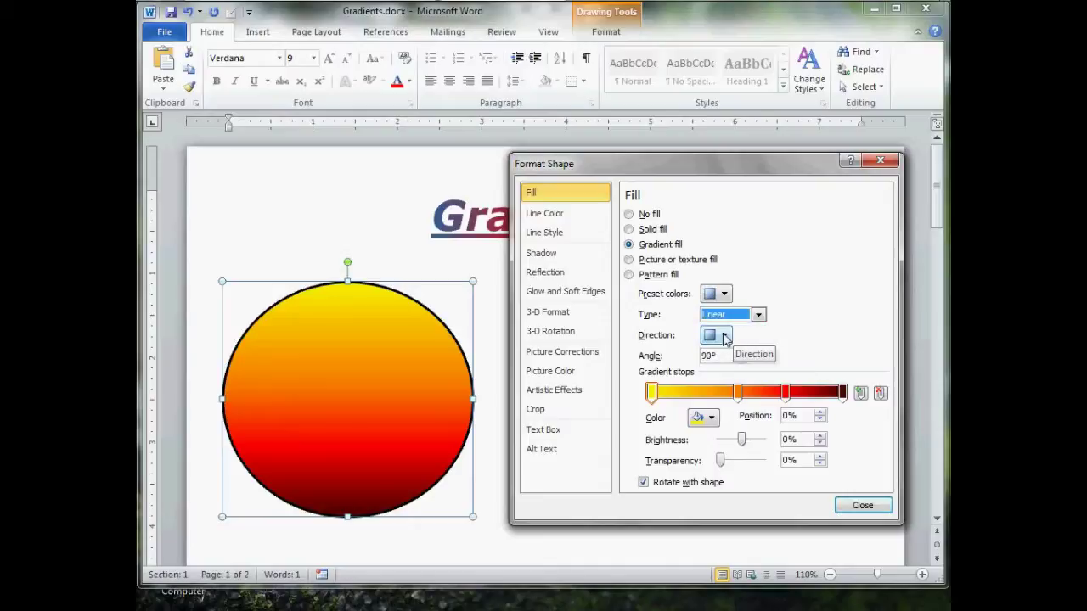
{"action": "left_click", "coordinate": [724, 338]}
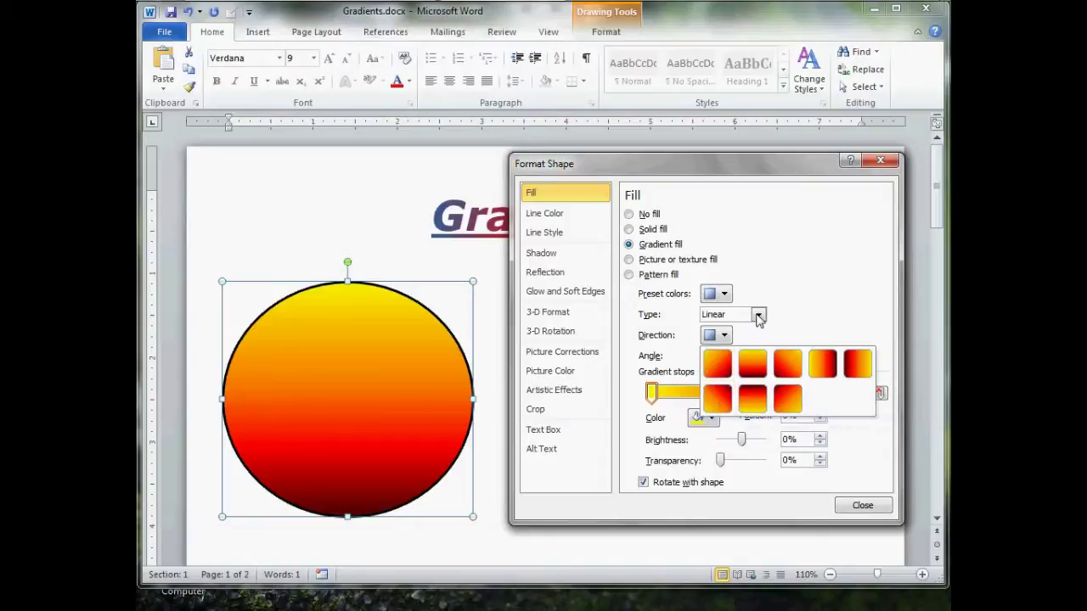
{"action": "left_click", "coordinate": [759, 316]}
{"action": "left_click", "coordinate": [739, 344]}
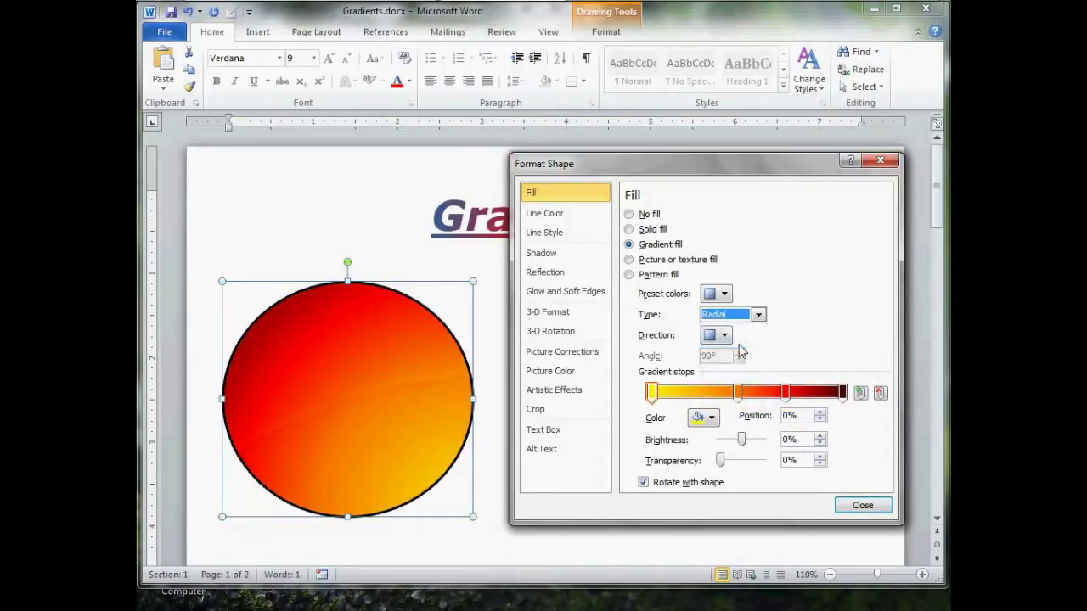
{"action": "left_click", "coordinate": [724, 336]}
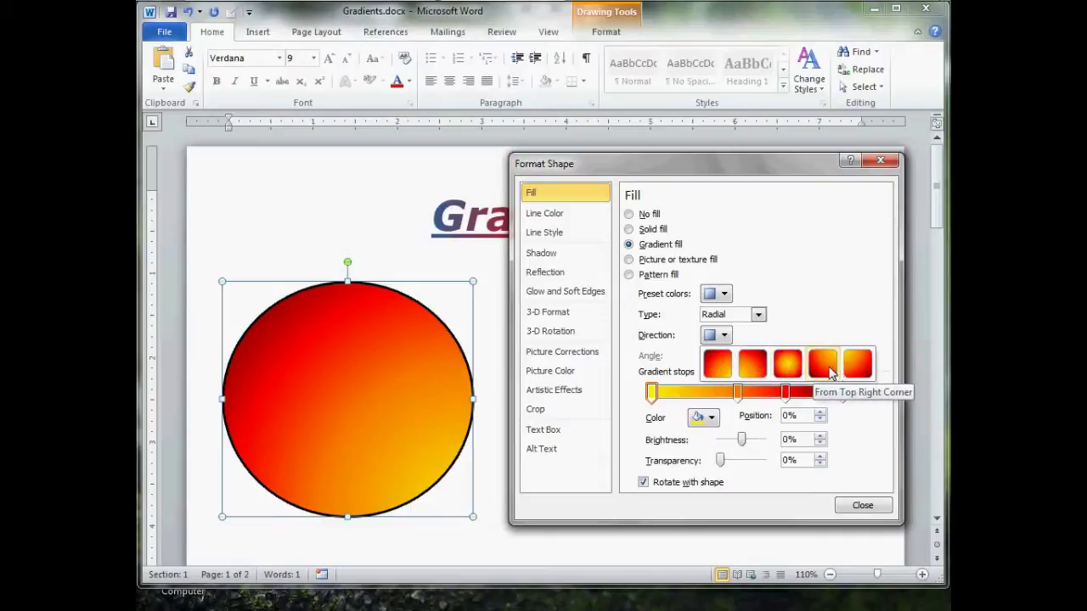
- Try the Rectangular gradient type on the circle and look through its direction options
{"action": "left_click", "coordinate": [759, 315]}
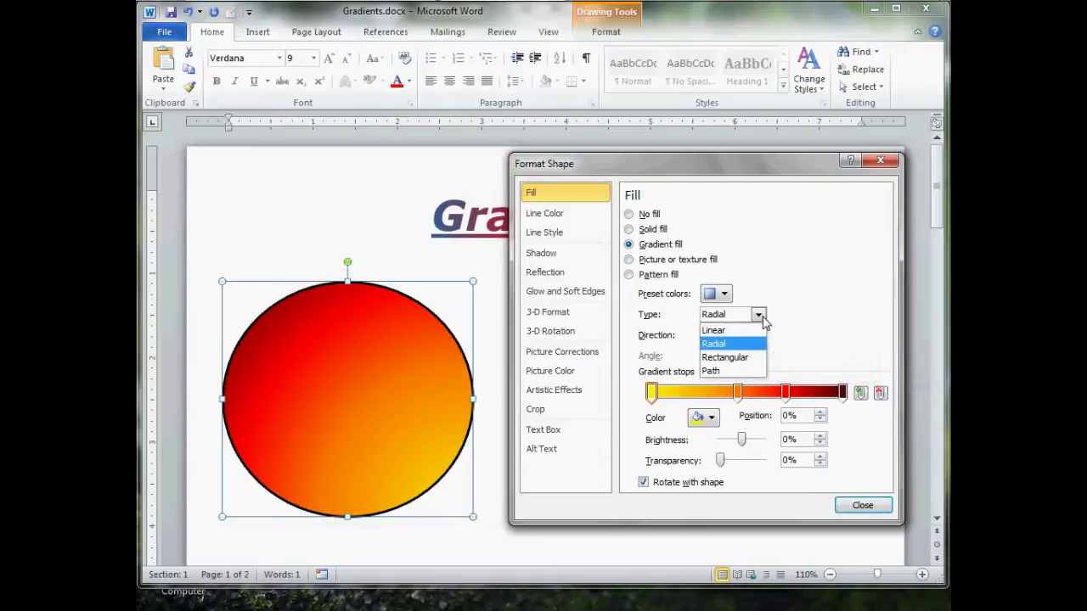
{"action": "left_click", "coordinate": [751, 358]}
{"action": "left_click", "coordinate": [723, 338]}
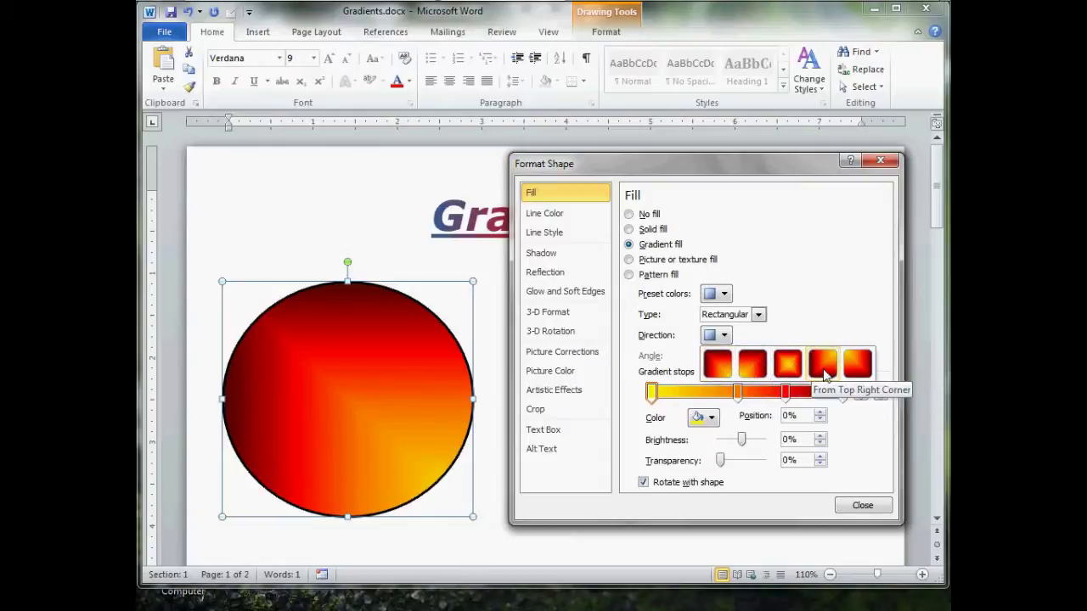
- Set the circle's gradient type back to Linear with a horizontal direction at 180°, yellow on the circle's right side
{"action": "left_click", "coordinate": [758, 314]}
{"action": "left_click", "coordinate": [720, 331]}
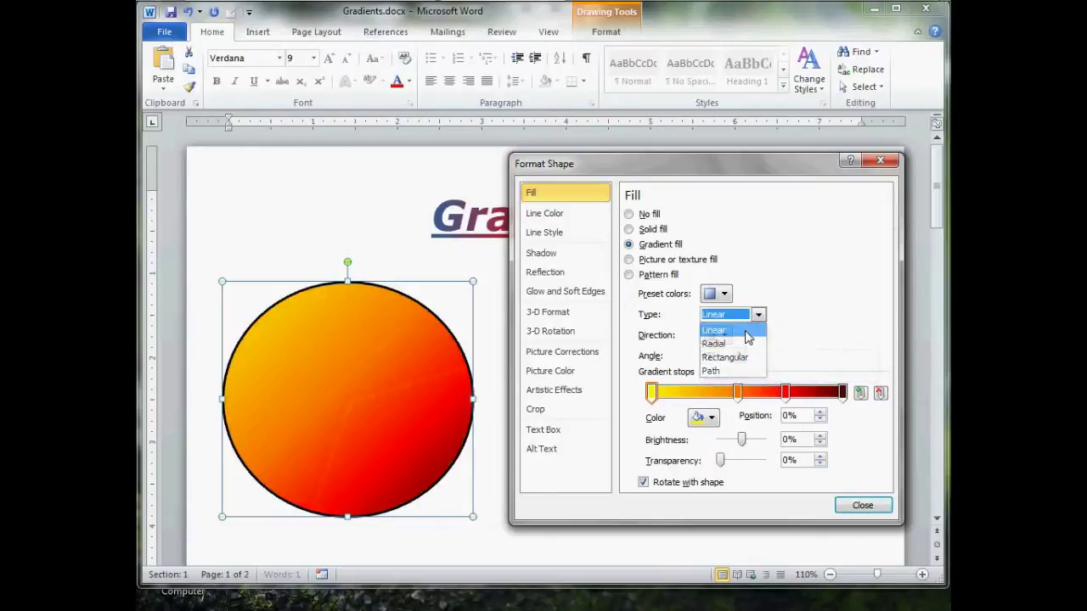
{"action": "left_click", "coordinate": [724, 336]}
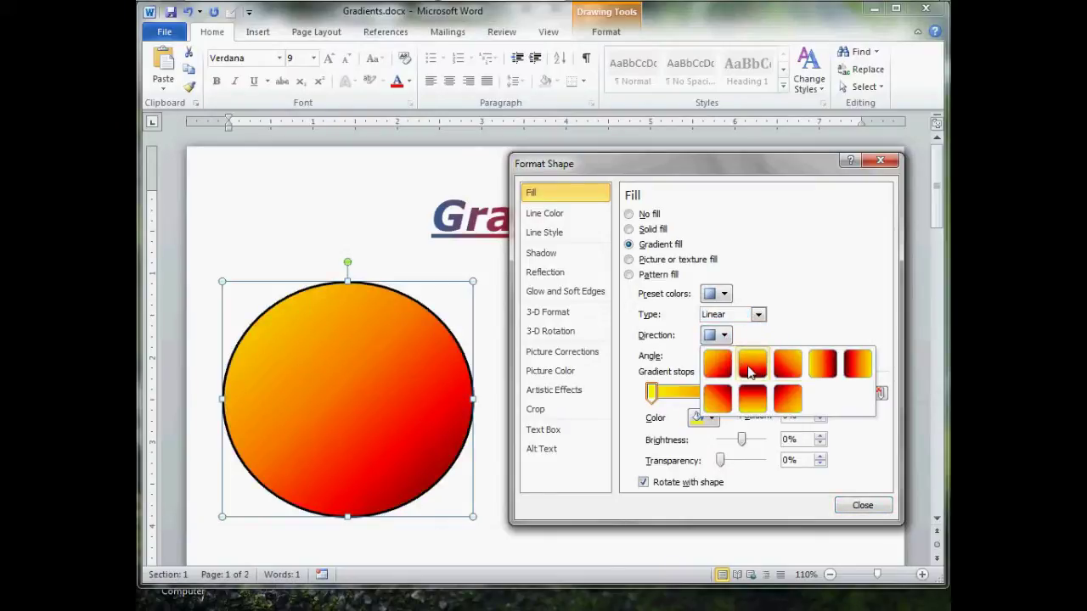
{"action": "left_click", "coordinate": [822, 365]}
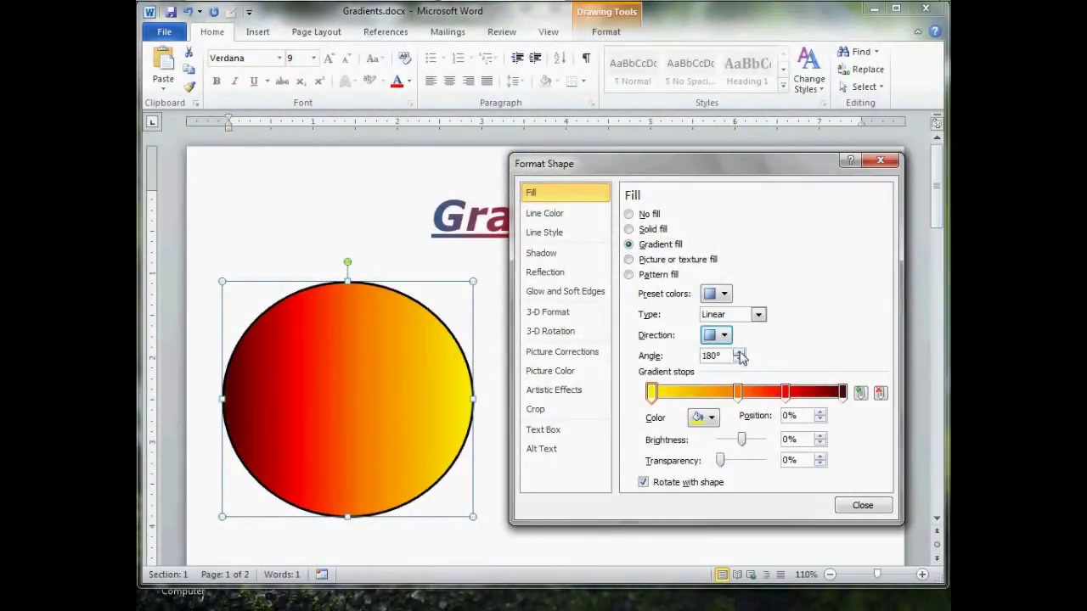
- Try rotating the circle's gradient to an angle of 220° and return the angle to 180°
{"action": "left_click", "coordinate": [739, 352]}
{"action": "left_click", "coordinate": [738, 352]}
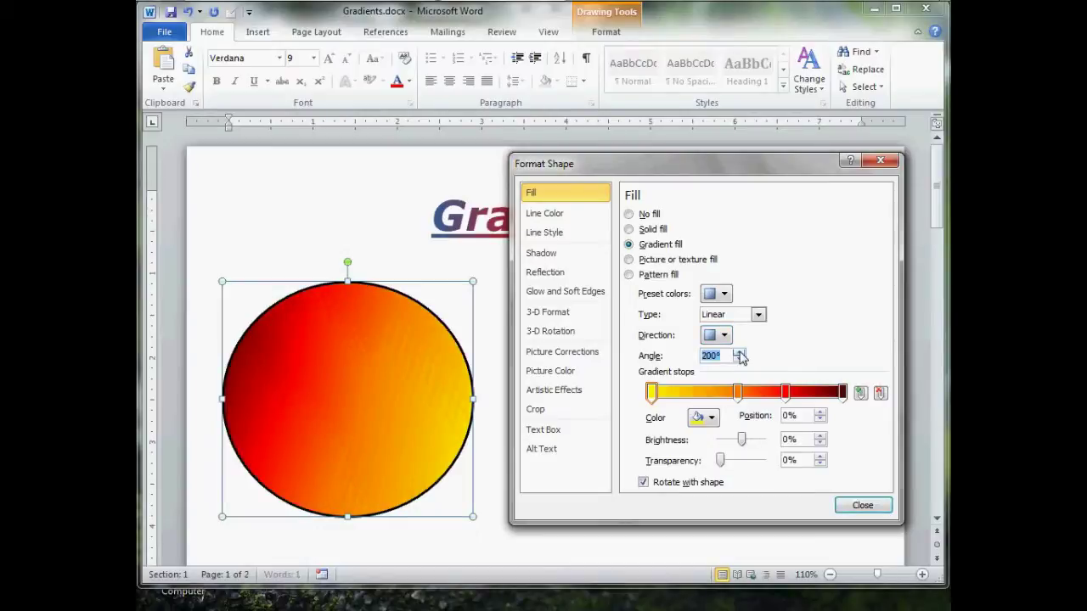
{"action": "left_click", "coordinate": [739, 353]}
{"action": "left_click", "coordinate": [739, 352]}
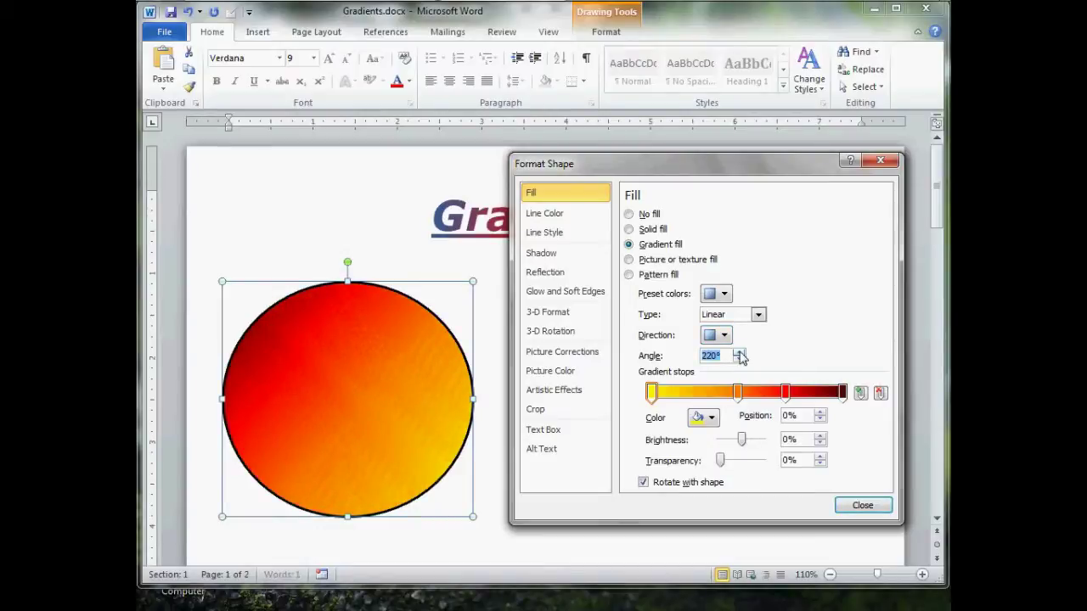
{"action": "left_click", "coordinate": [738, 361]}
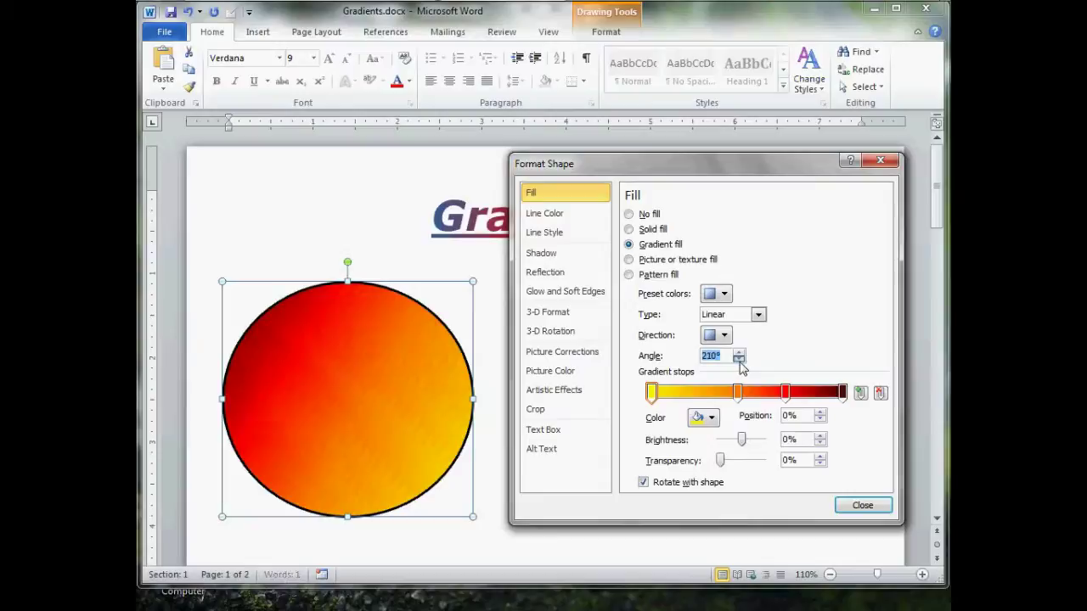
{"action": "left_click", "coordinate": [739, 360]}
{"action": "left_click", "coordinate": [738, 361]}
{"action": "left_click", "coordinate": [739, 361]}
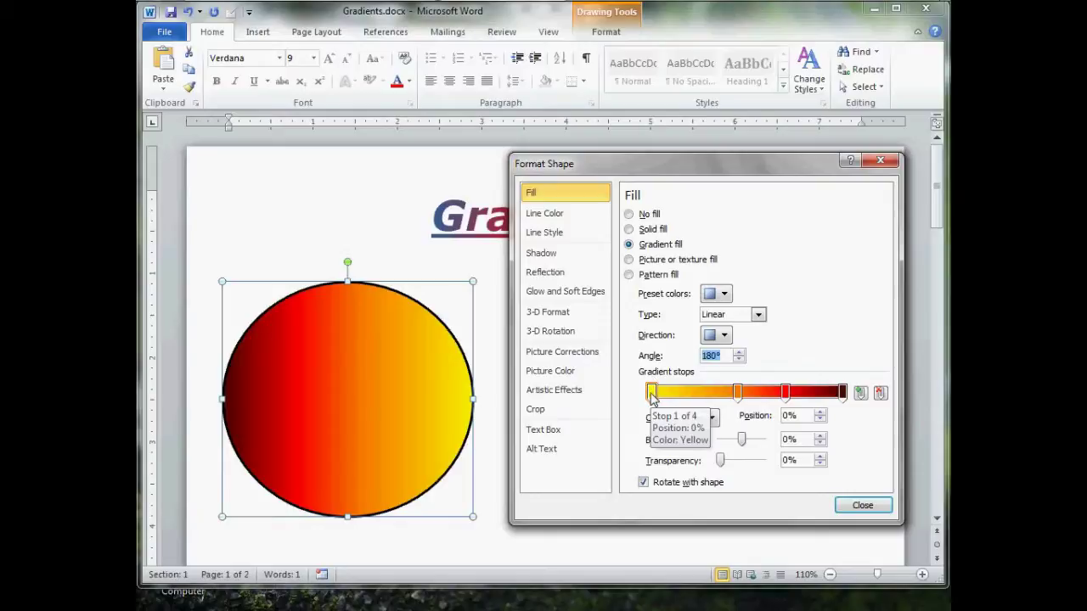
- Replace the orange gradient stop at 45% with a new stop at 35% in a dark blue theme color
{"action": "left_click", "coordinate": [737, 393]}
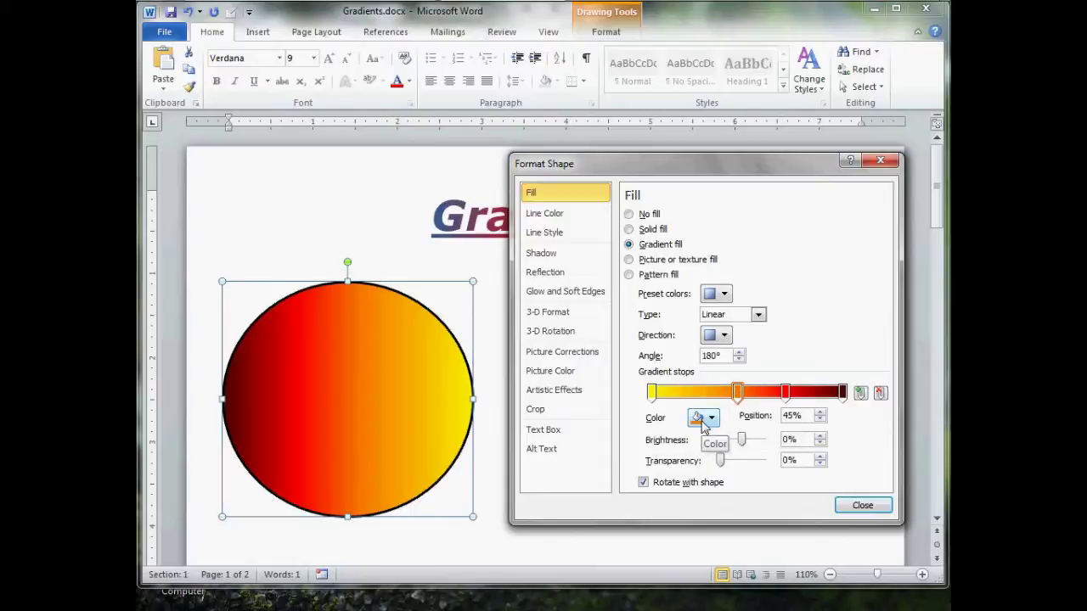
{"action": "left_click", "coordinate": [880, 394]}
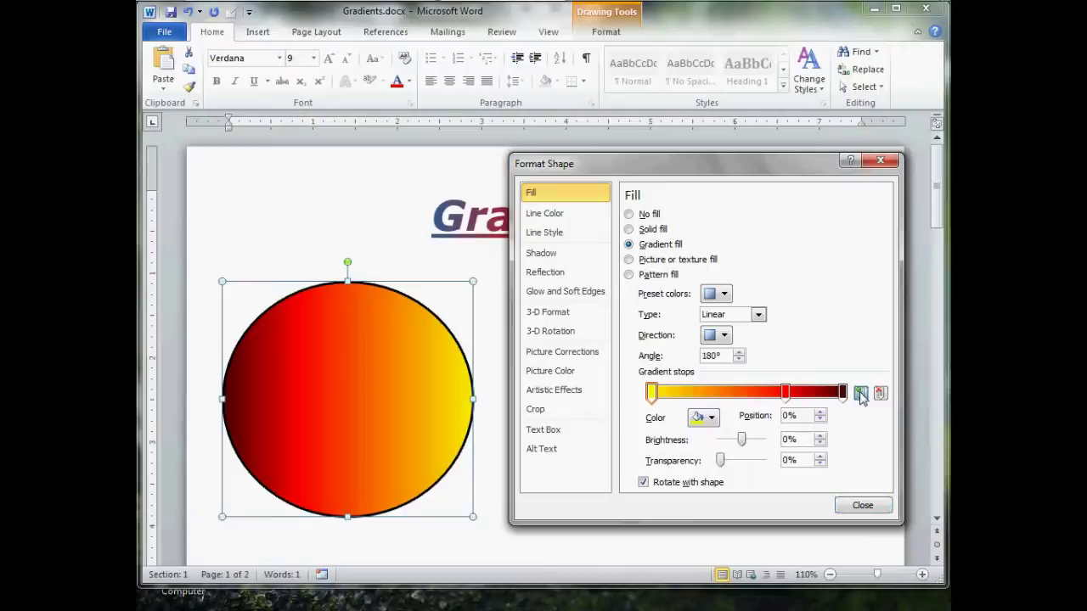
{"action": "left_click", "coordinate": [860, 393]}
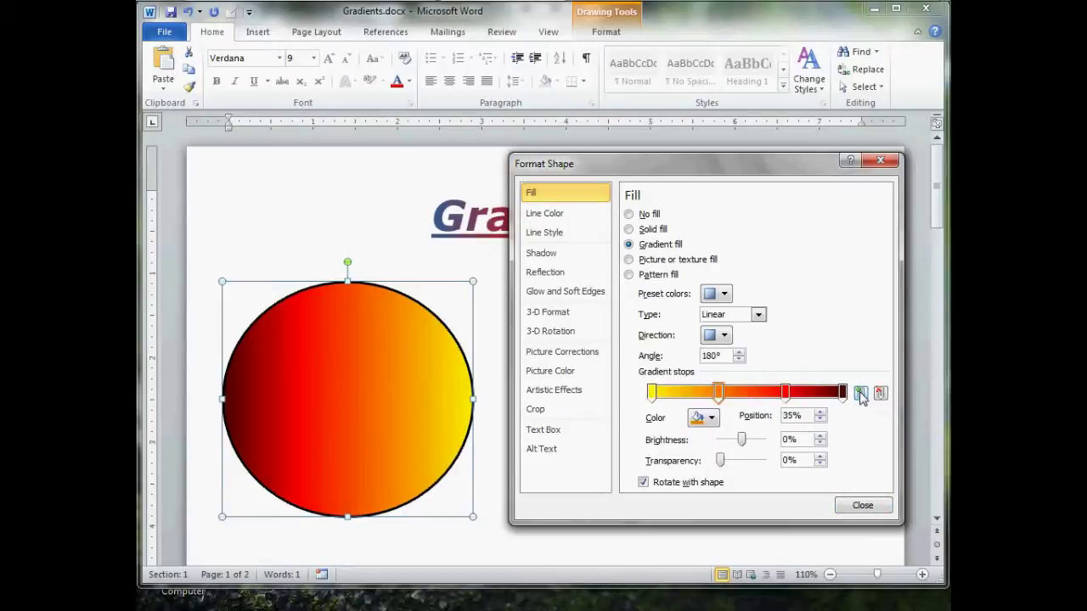
{"action": "left_click", "coordinate": [713, 418]}
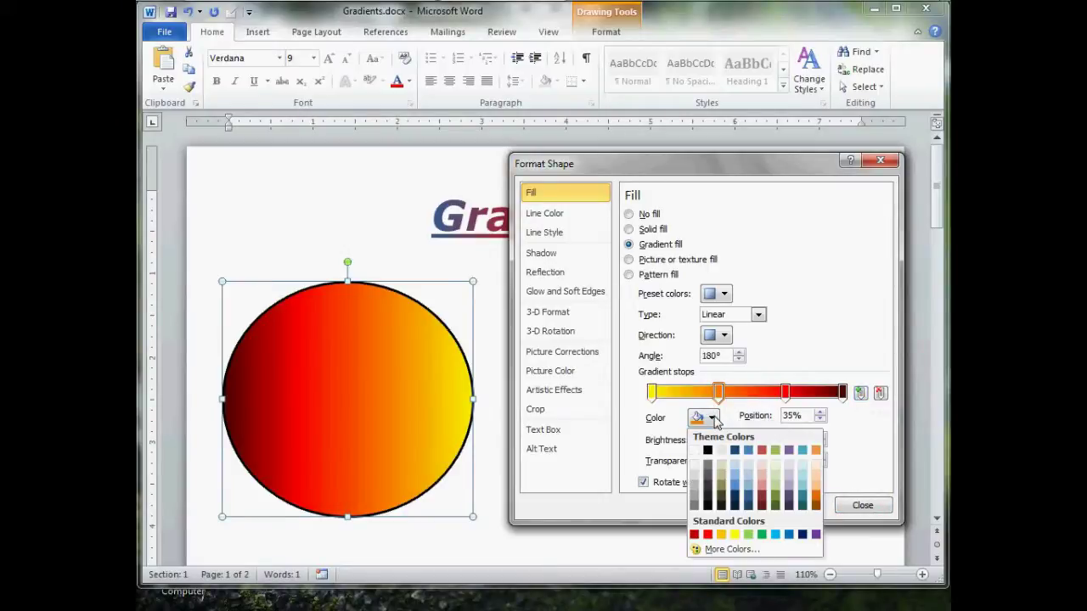
{"action": "left_click", "coordinate": [747, 499]}
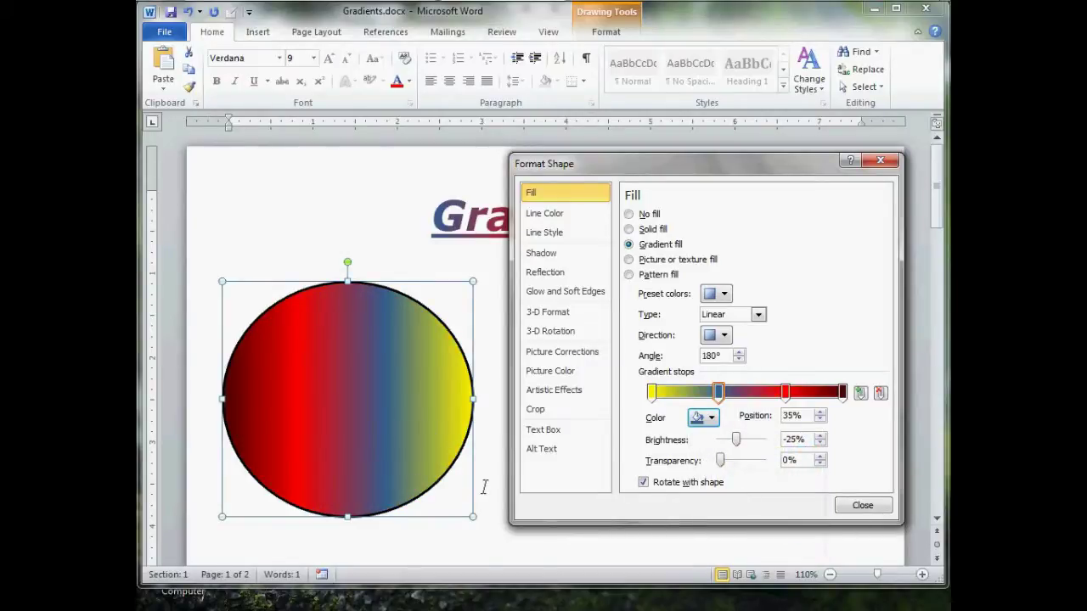
- Recolor the 35% gradient stop with a custom dark orange-red, RGB 173, 56, 19, after trying violet-blue and grey standard colors
{"action": "left_click", "coordinate": [712, 419]}
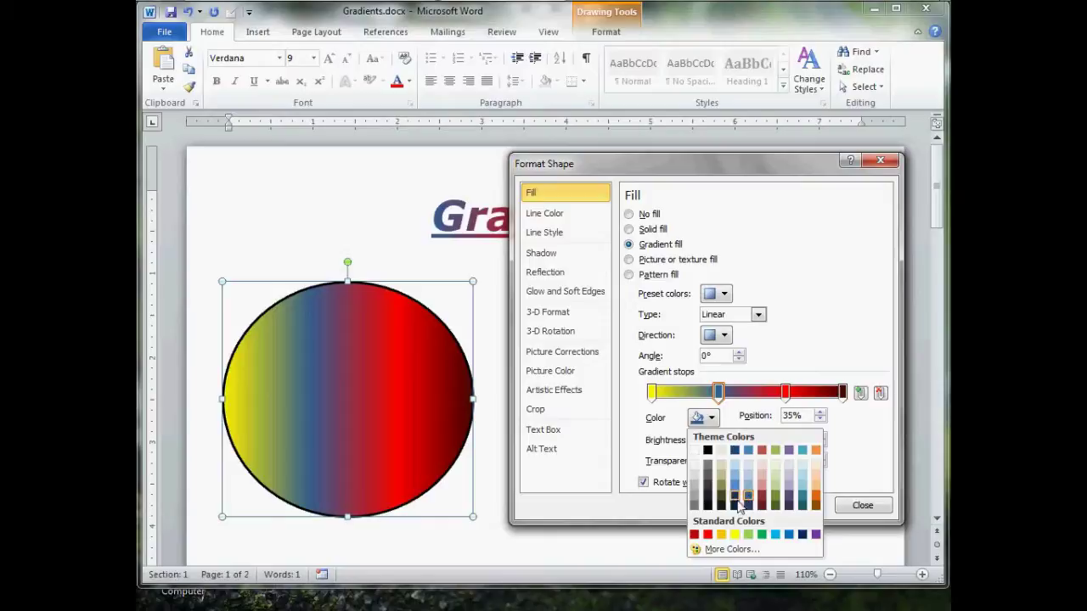
{"action": "left_click", "coordinate": [775, 553]}
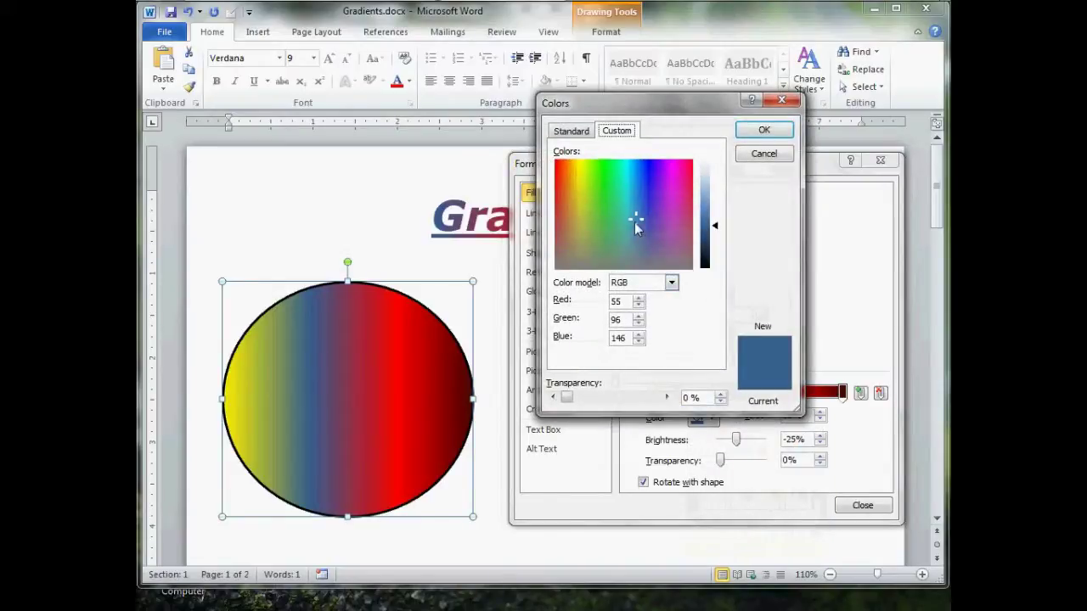
{"action": "left_click", "coordinate": [569, 133]}
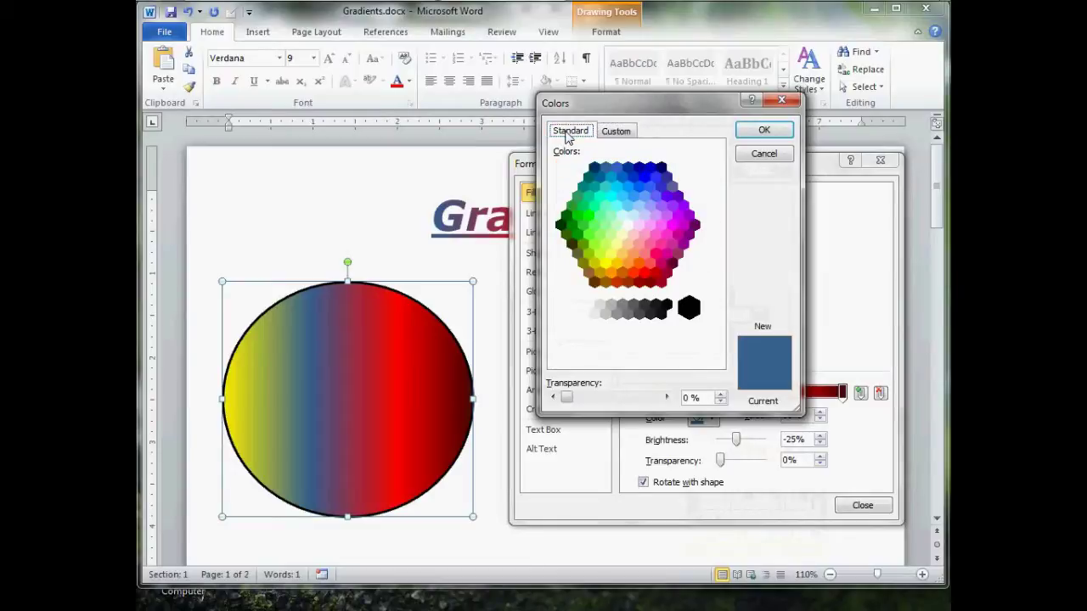
{"action": "left_click", "coordinate": [655, 196]}
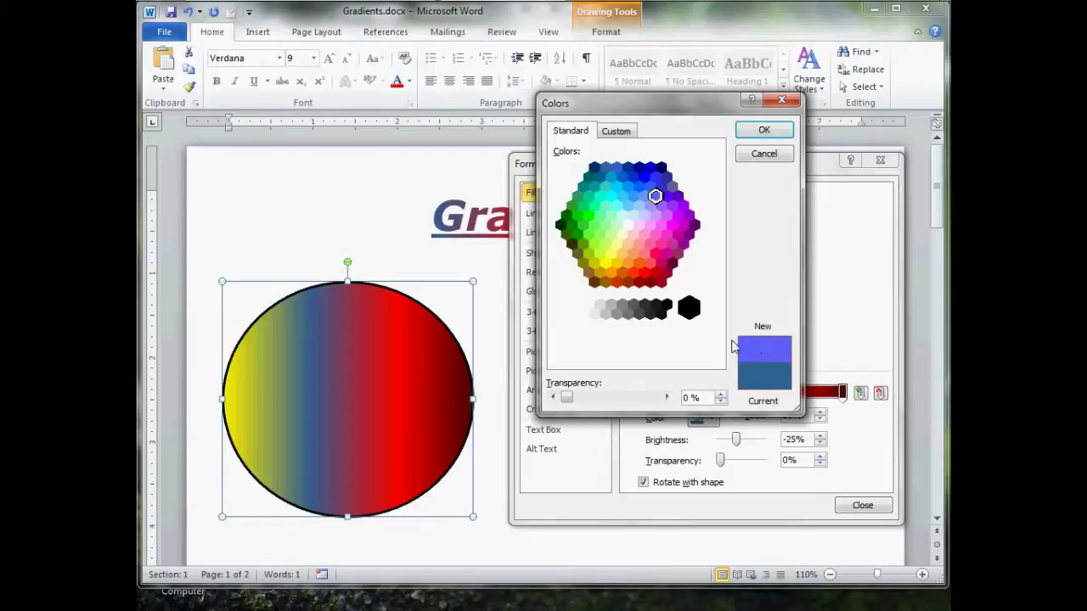
{"action": "left_click", "coordinate": [650, 311]}
{"action": "left_click", "coordinate": [622, 304]}
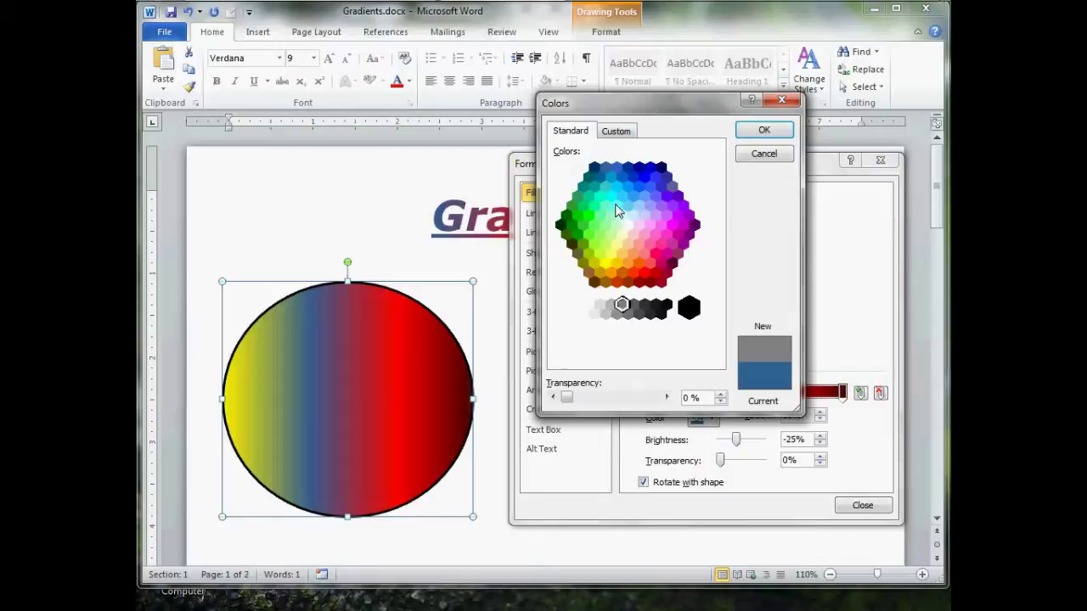
{"action": "left_click", "coordinate": [620, 132]}
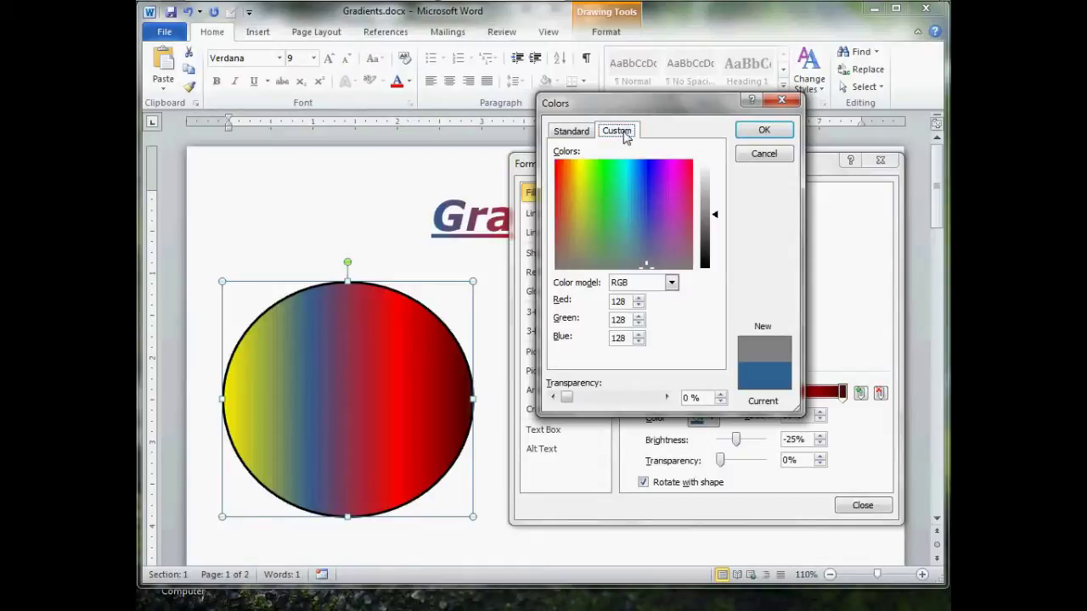
{"action": "left_click", "coordinate": [560, 181]}
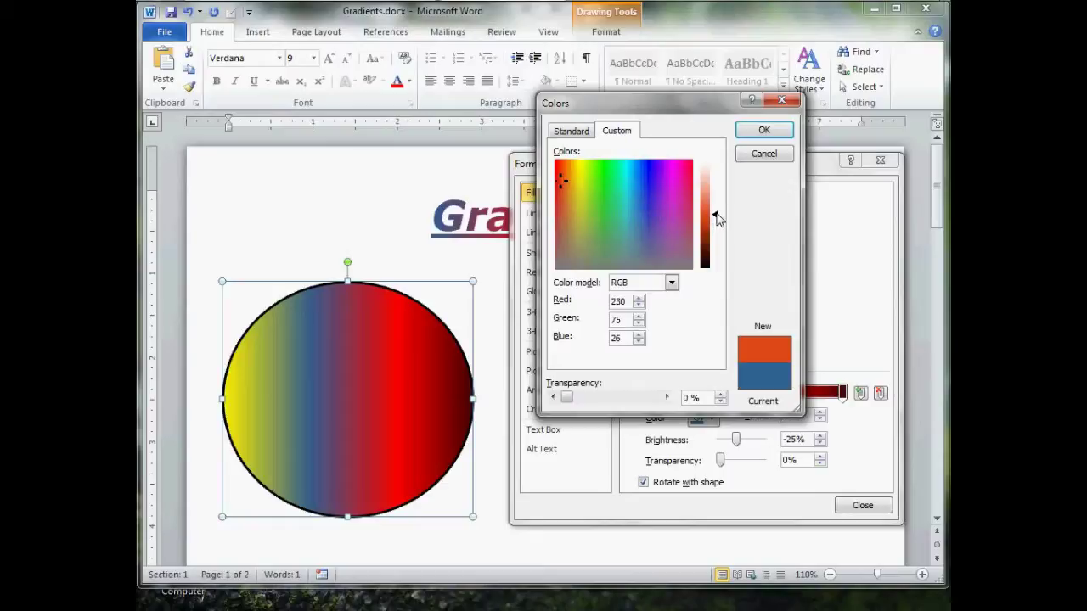
{"action": "mouse_move", "coordinate": [718, 219]}
{"action": "left_mouse_down"}
{"action": "mouse_move", "coordinate": [714, 185]}
{"action": "mouse_move", "coordinate": [713, 227]}
{"action": "left_mouse_up"}
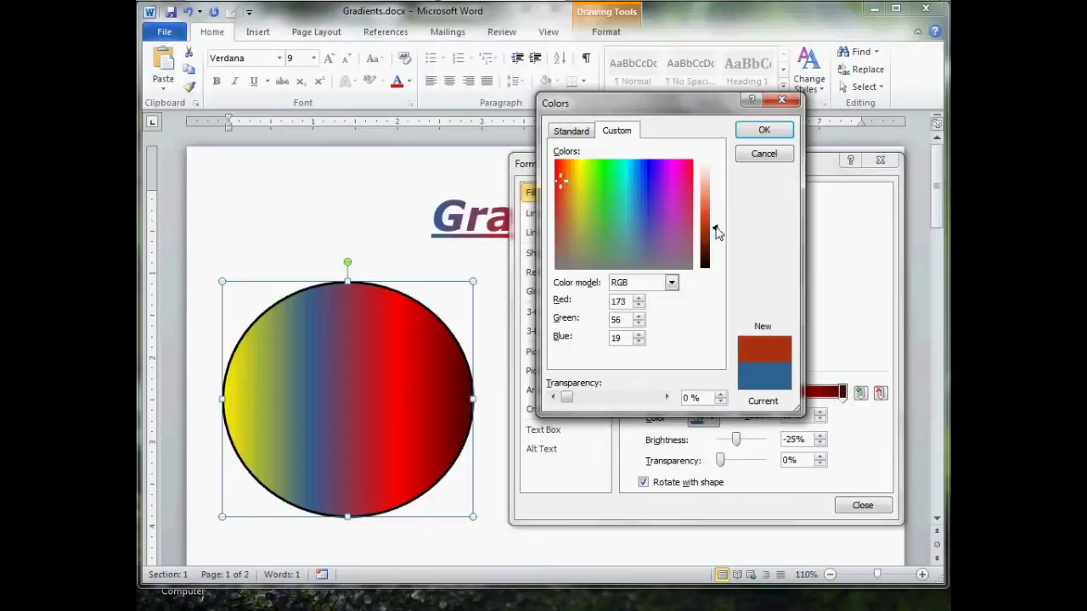
{"action": "left_click", "coordinate": [761, 132]}
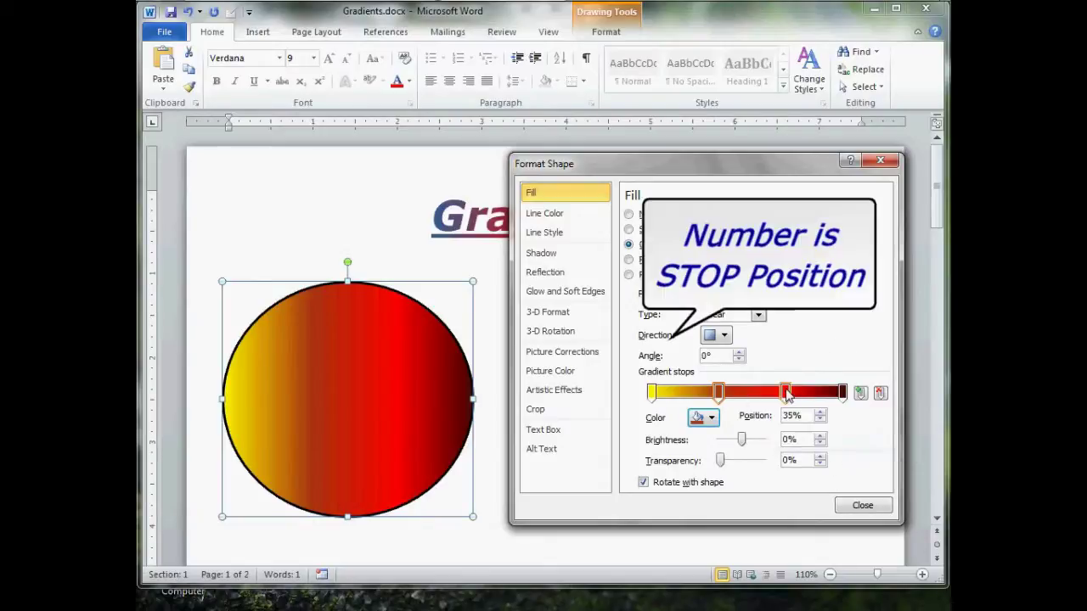
- Move the red gradient stop to 67% and set the brightness of the 35% stop to 18%
{"action": "left_click", "coordinate": [785, 392]}
{"action": "mouse_move", "coordinate": [787, 392]}
{"action": "left_mouse_down"}
{"action": "mouse_move", "coordinate": [800, 392]}
{"action": "mouse_move", "coordinate": [779, 392]}
{"action": "left_mouse_up"}
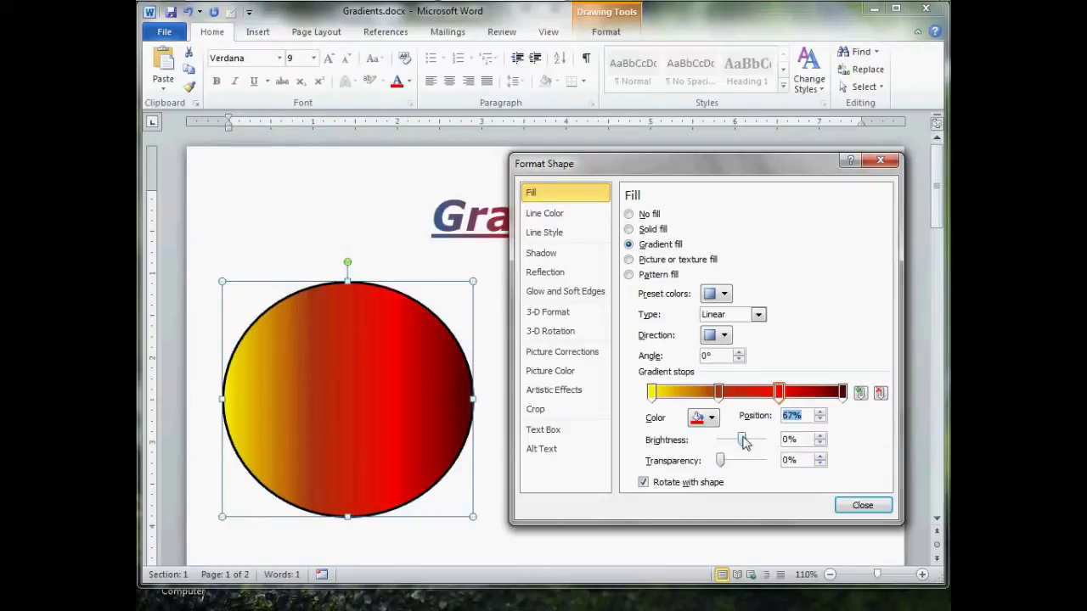
{"action": "left_click", "coordinate": [719, 393]}
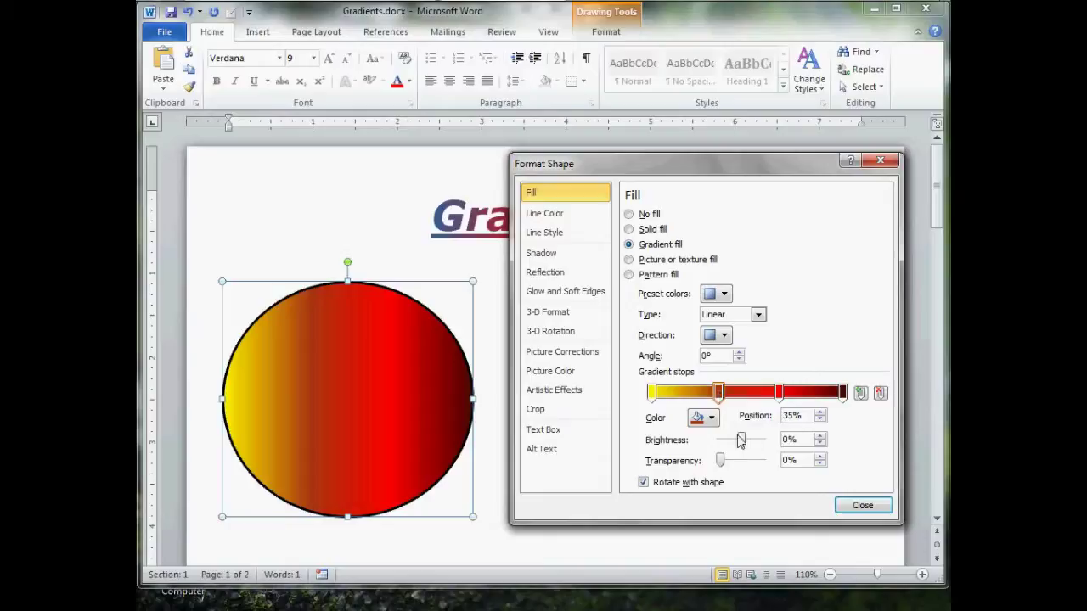
{"action": "left_click_drag", "start_coordinate": [741, 440], "coordinate": [748, 439]}
{"action": "left_click", "coordinate": [780, 392]}
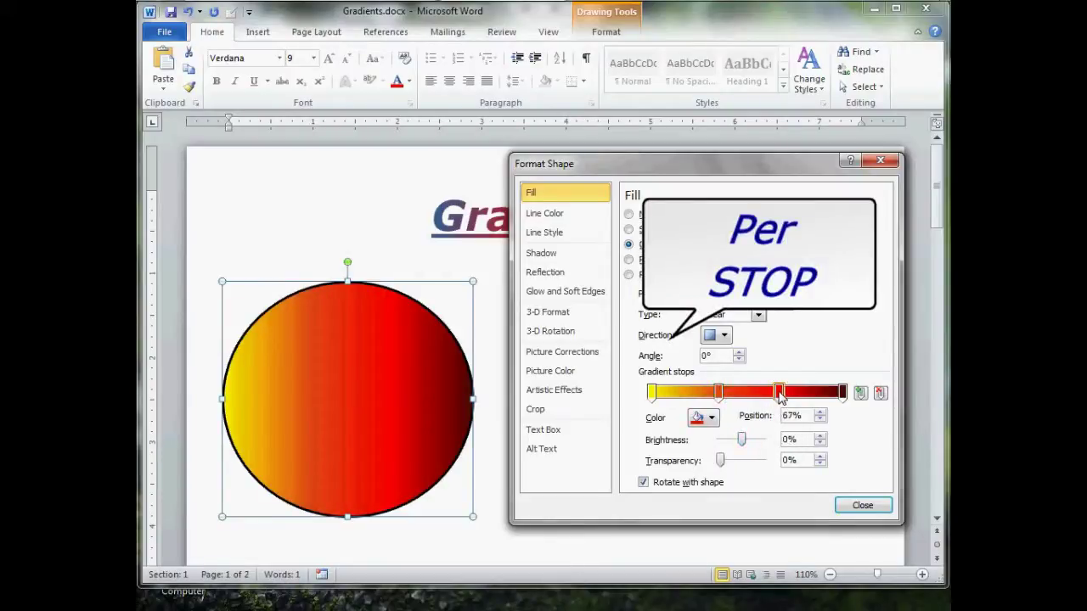
{"action": "left_click", "coordinate": [842, 392]}
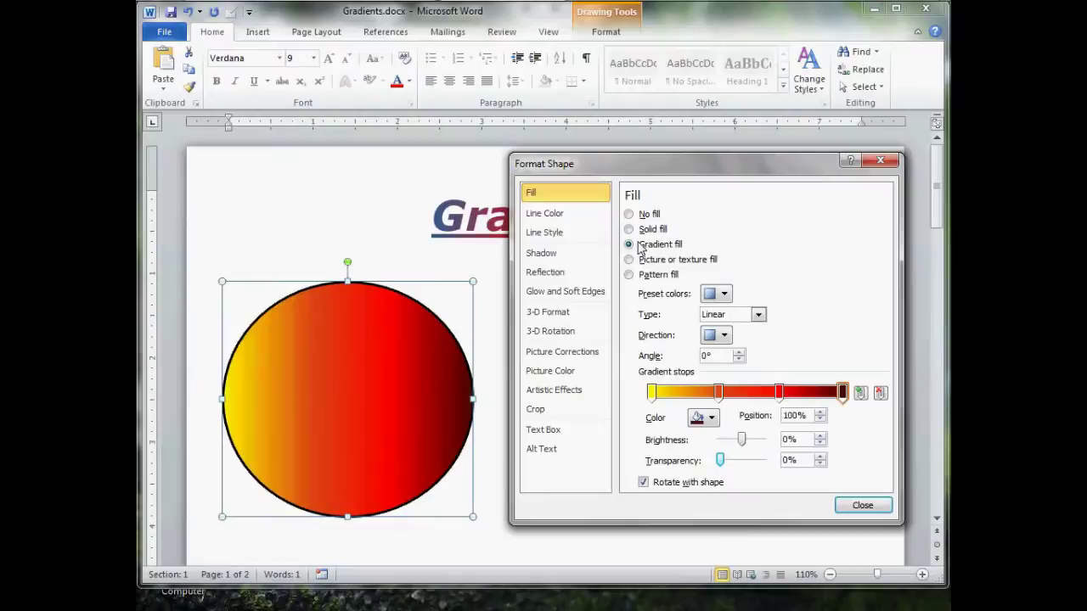
- Move the formatting dialog away from the circle and place the circle over the Gradients title
{"action": "left_click_drag", "start_coordinate": [628, 174], "coordinate": [672, 172]}
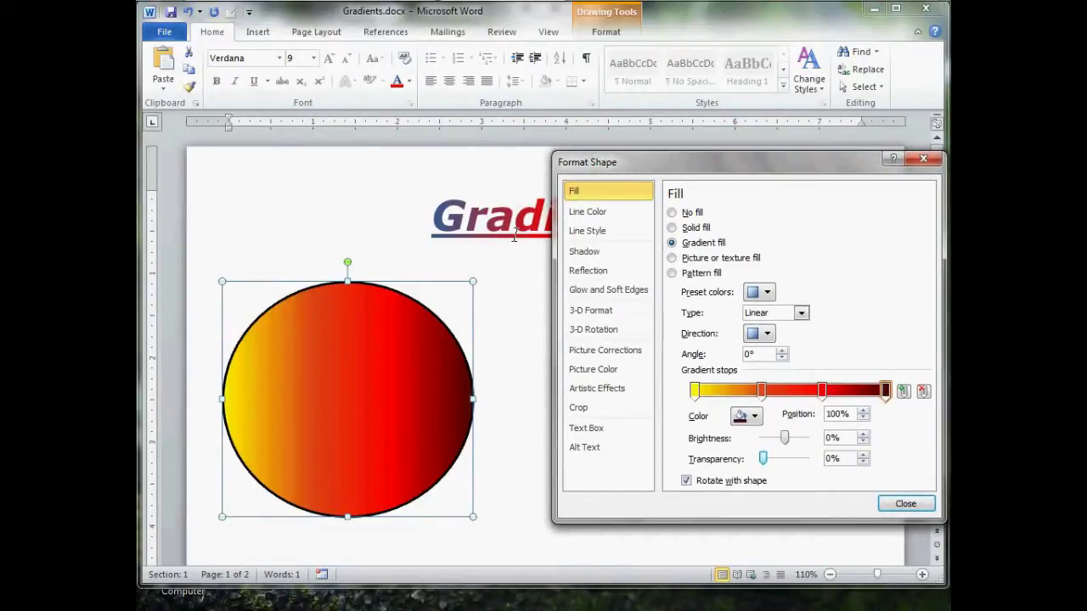
{"action": "left_click", "coordinate": [385, 378]}
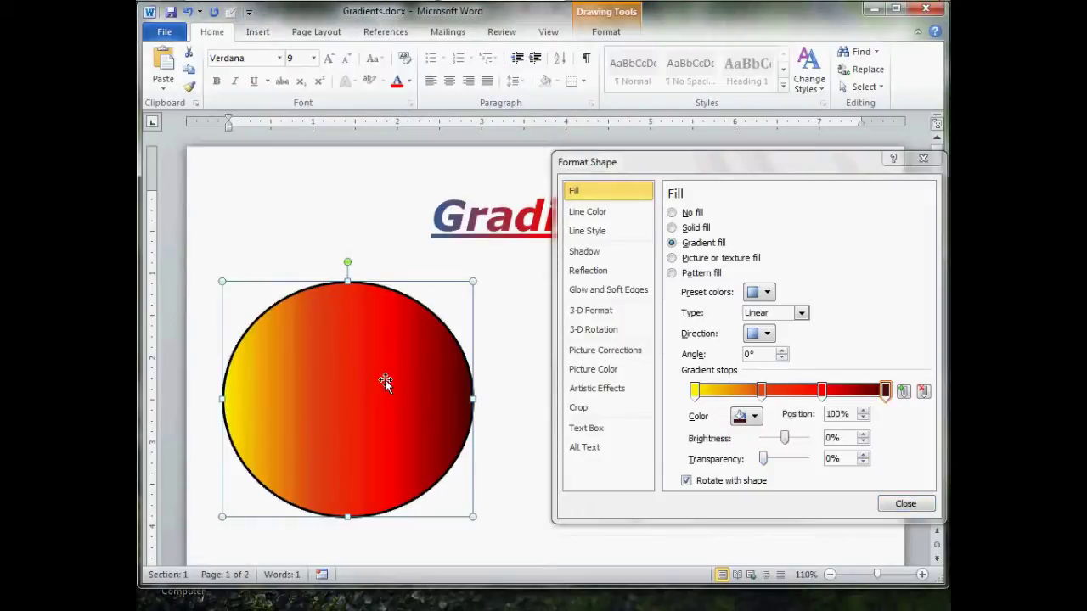
{"action": "left_click_drag", "start_coordinate": [372, 412], "coordinate": [436, 272]}
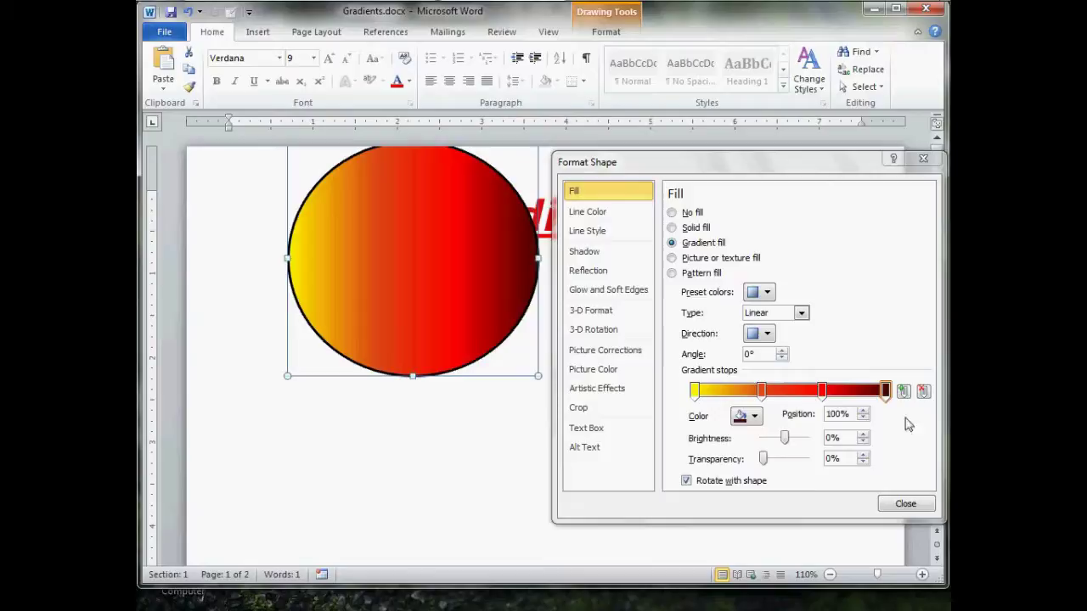
- Set the 100% gradient stop's transparency to 48%, and try 26% on the red 67% stop before returning it to 0%
{"action": "left_click", "coordinate": [886, 389]}
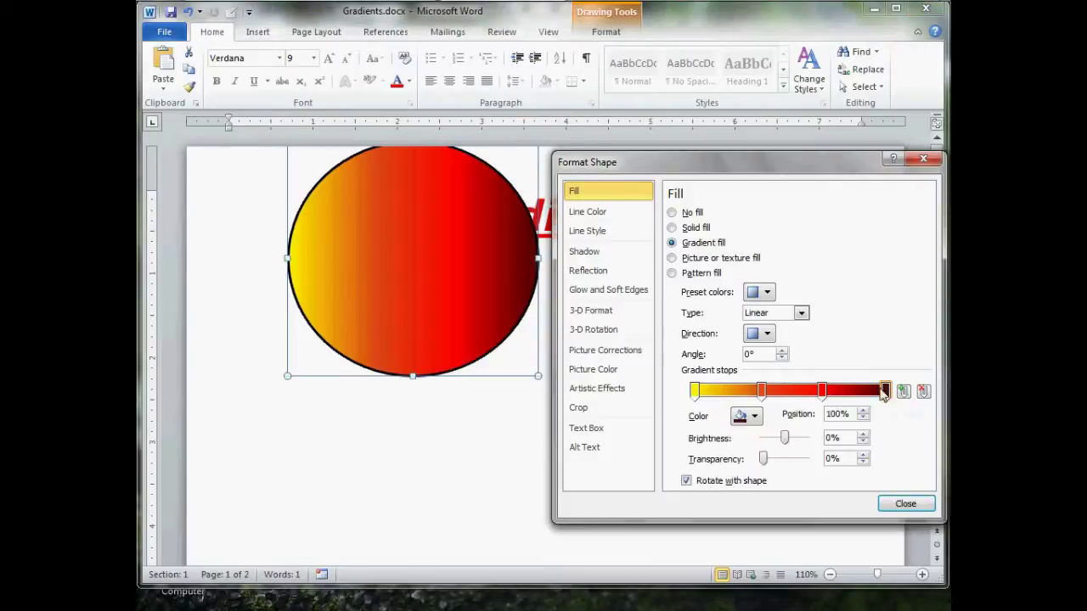
{"action": "left_click_drag", "start_coordinate": [763, 464], "coordinate": [785, 460]}
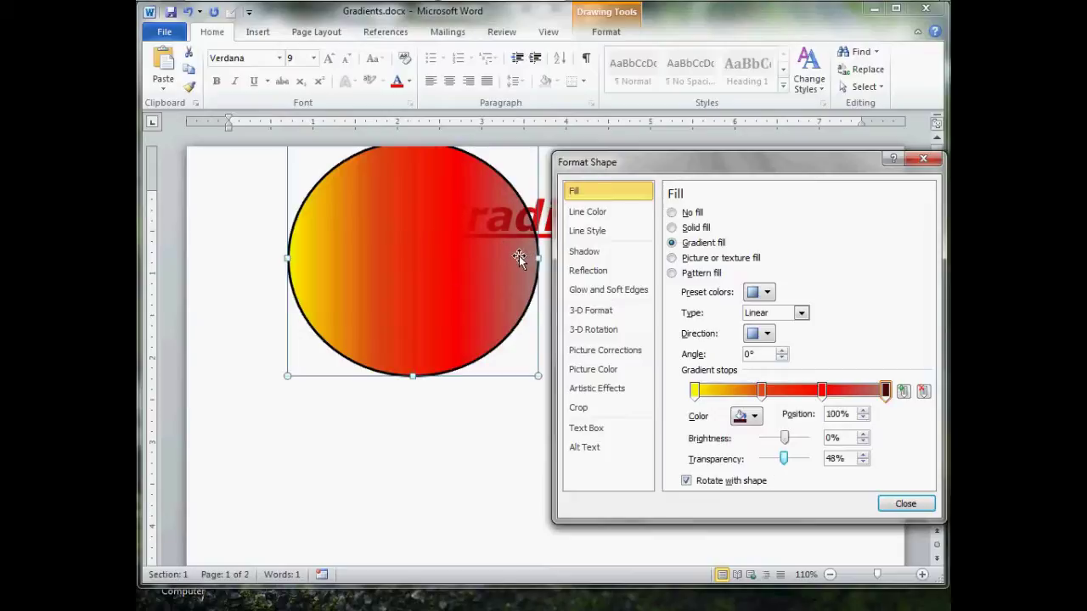
{"action": "left_click", "coordinate": [822, 391]}
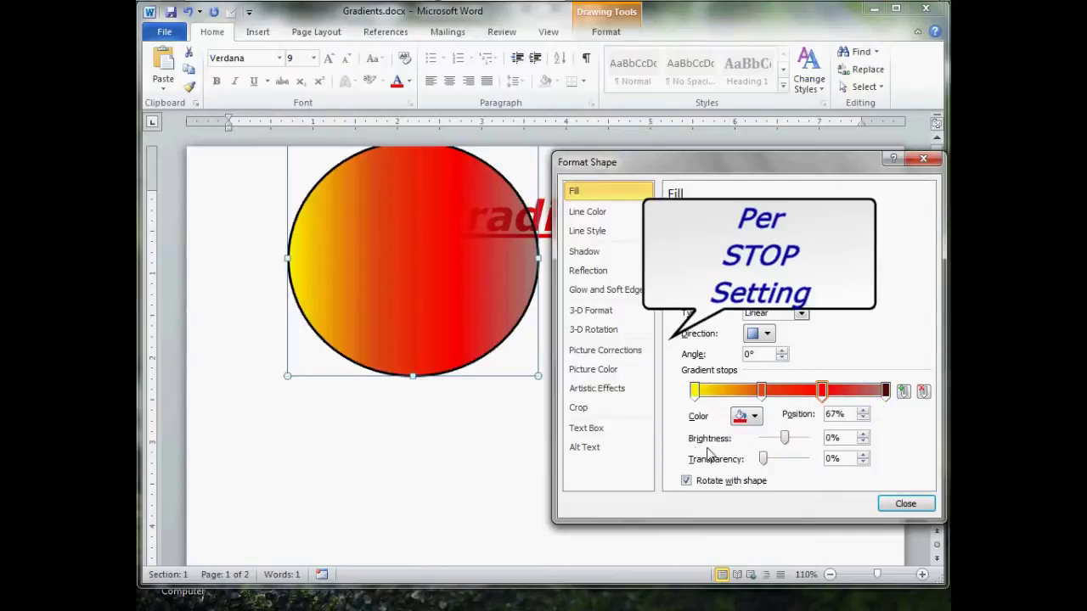
{"action": "left_click_drag", "start_coordinate": [764, 459], "coordinate": [774, 461]}
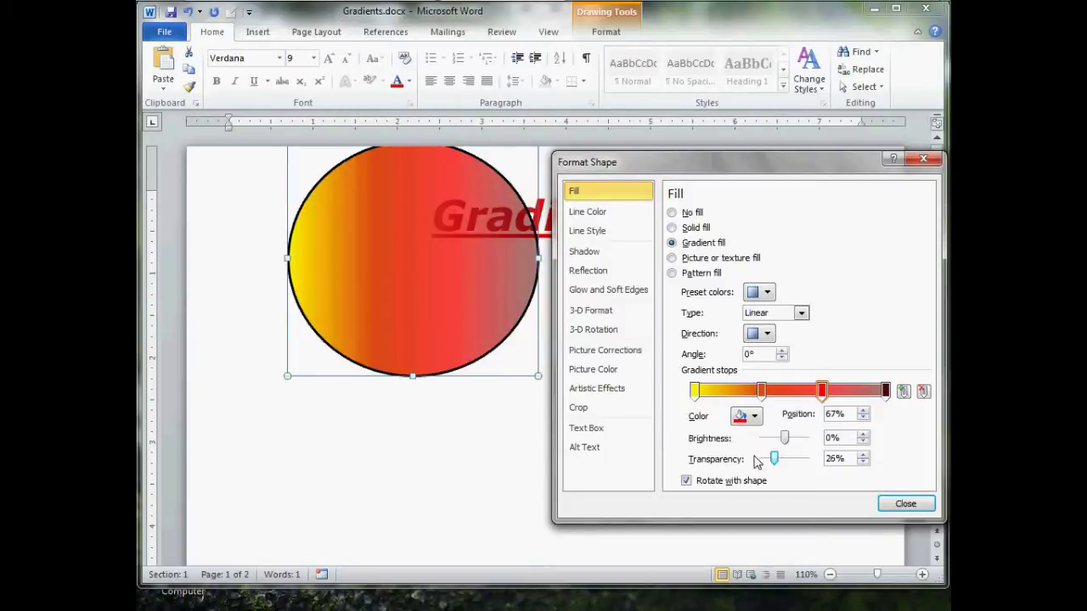
{"action": "left_click_drag", "start_coordinate": [772, 459], "coordinate": [762, 458]}
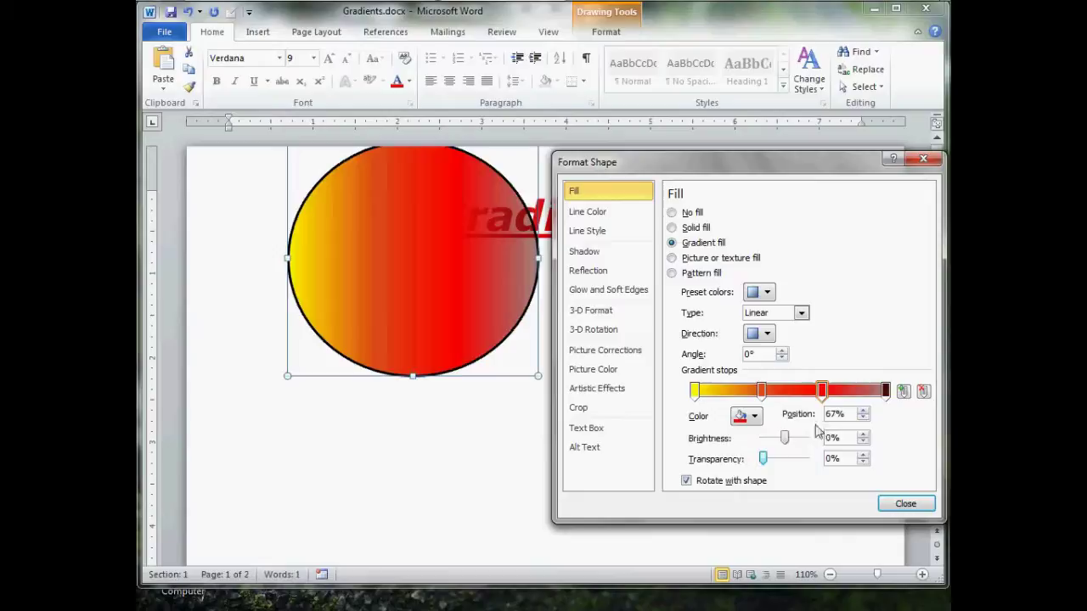
- Return the 100% gradient stop's transparency to 0% and move the circle back below the Gradients title
{"action": "left_click", "coordinate": [885, 393]}
{"action": "left_click_drag", "start_coordinate": [784, 460], "coordinate": [744, 468]}
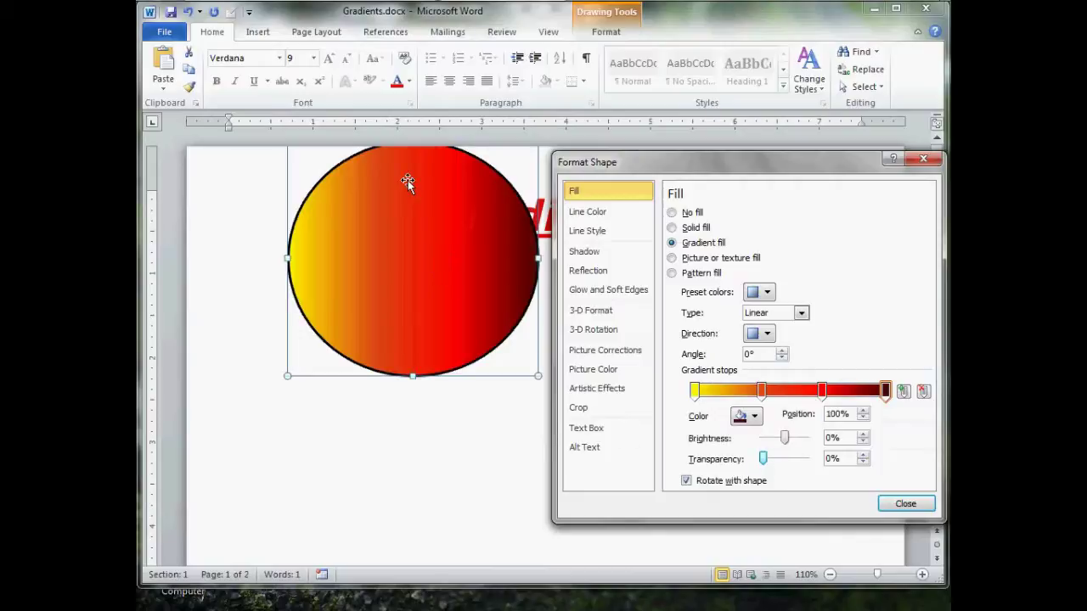
{"action": "left_click_drag", "start_coordinate": [429, 221], "coordinate": [378, 326]}
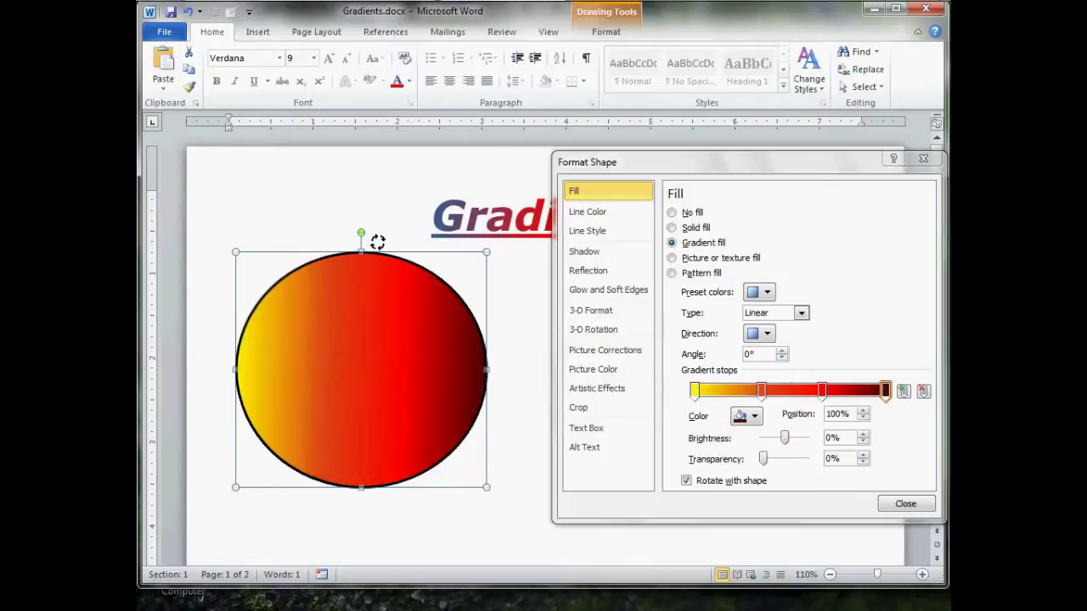
- Try rotating the circle clockwise with Rotate with shape on and off, undoing each rotation and turning the option back on
{"action": "left_click_drag", "start_coordinate": [379, 242], "coordinate": [410, 266]}
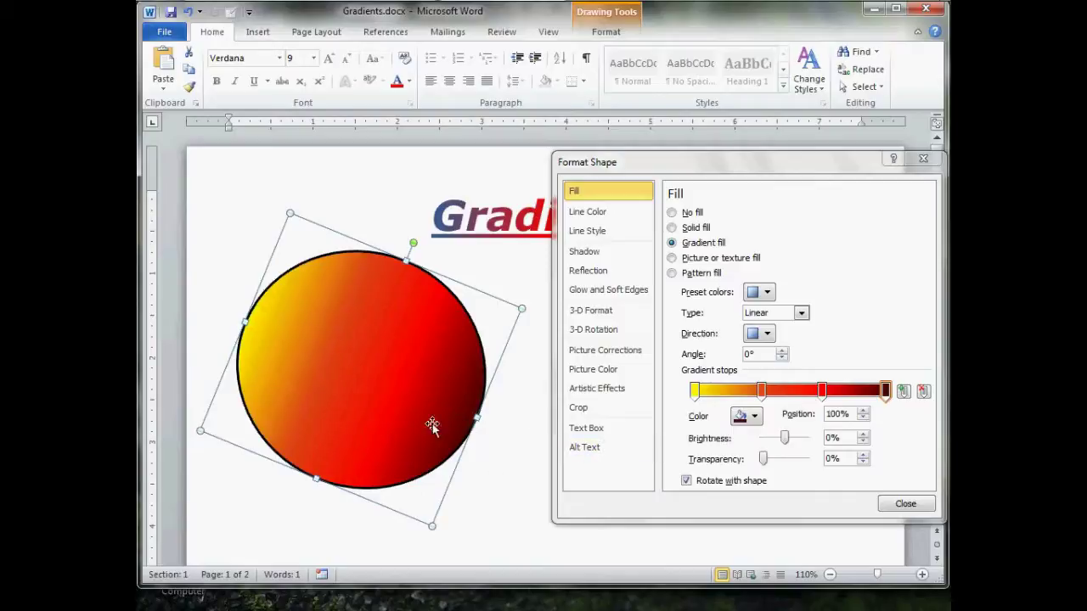
{"action": "key", "text": "ctrl+z"}
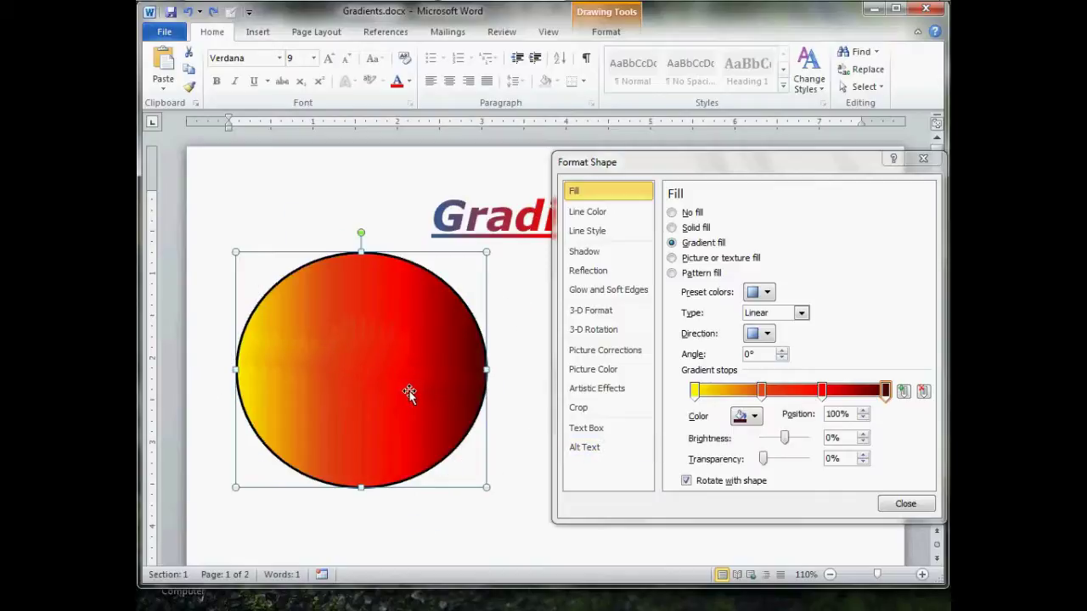
{"action": "left_click", "coordinate": [686, 481]}
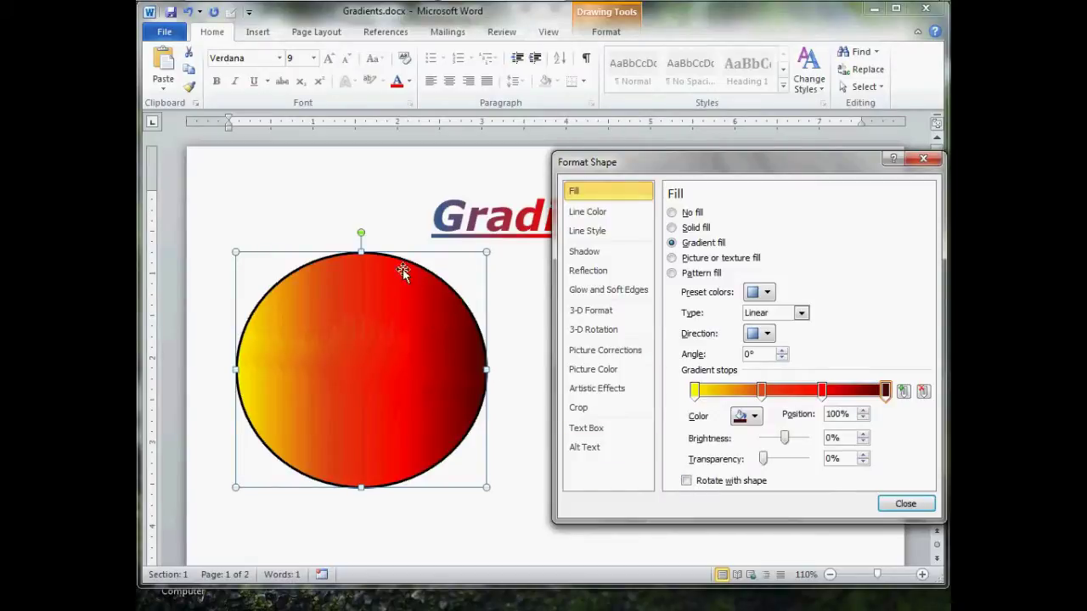
{"action": "left_click", "coordinate": [361, 234]}
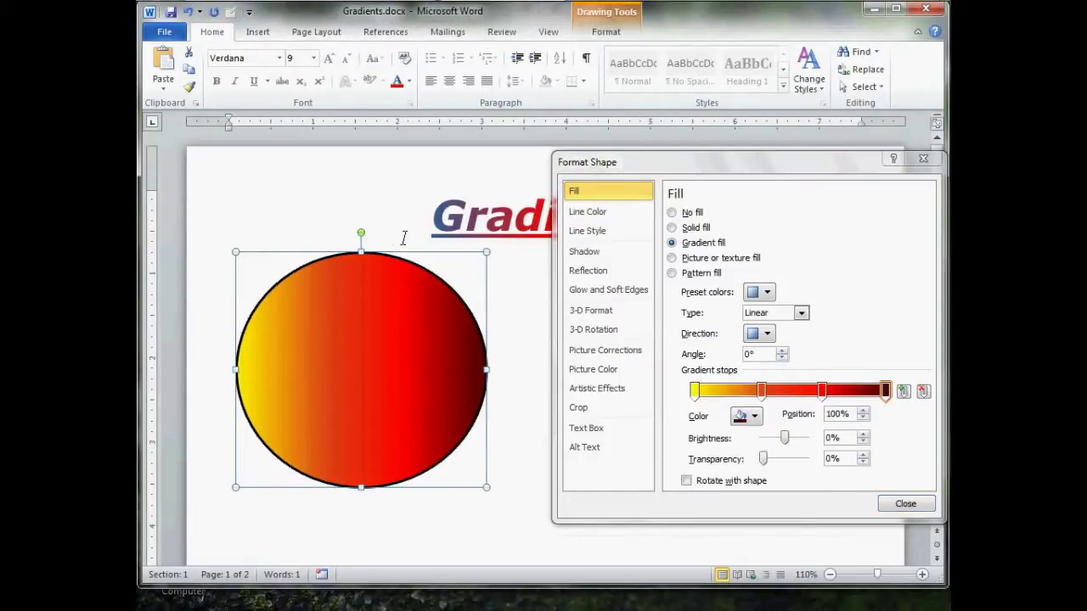
{"action": "left_click_drag", "start_coordinate": [362, 233], "coordinate": [433, 262]}
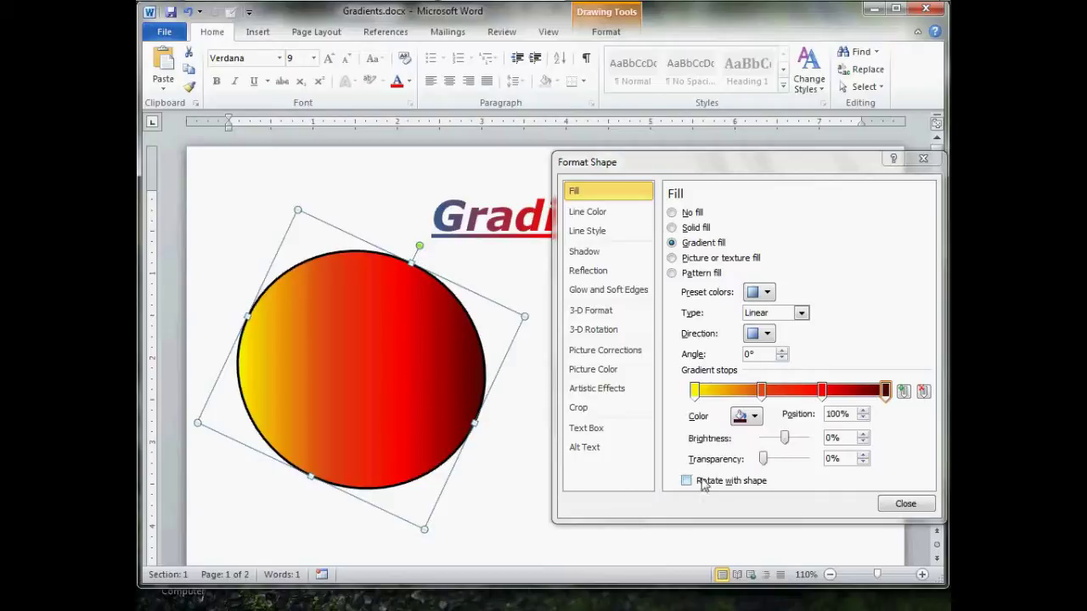
{"action": "key", "text": "ctrl+z"}
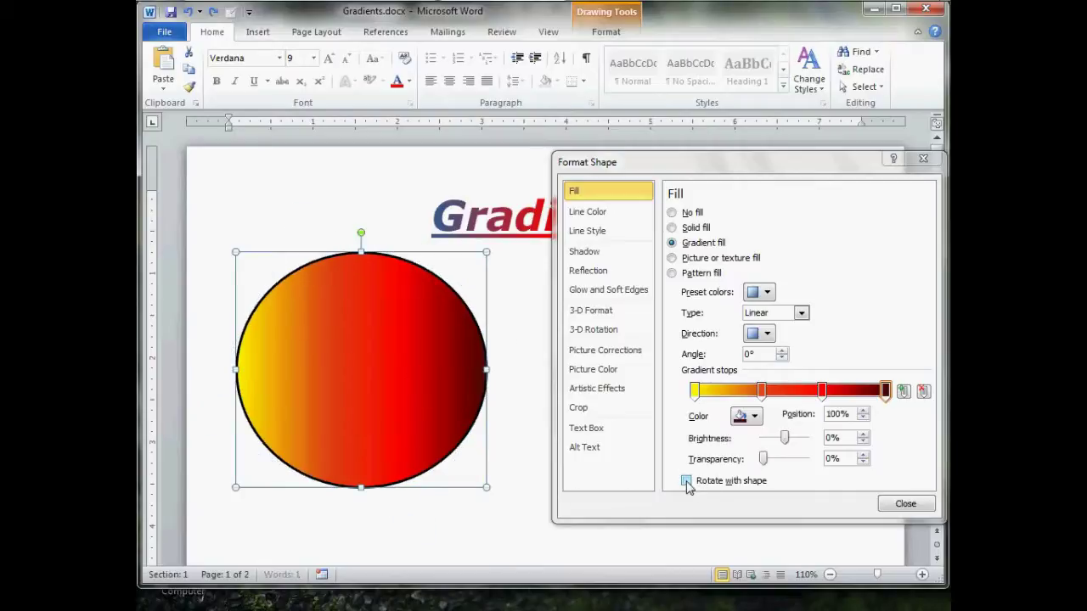
{"action": "left_click", "coordinate": [686, 481]}
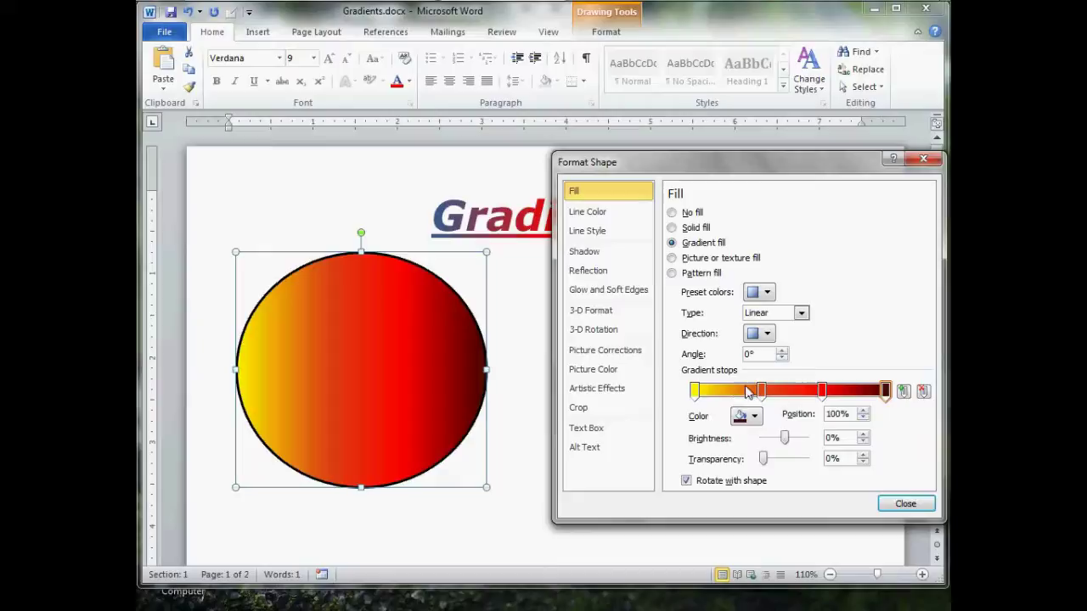
- Move the orange gradient stop close to the 67% stop, recolor the 100% stop red, and close the shape formatting
{"action": "left_click_drag", "start_coordinate": [761, 394], "coordinate": [720, 396]}
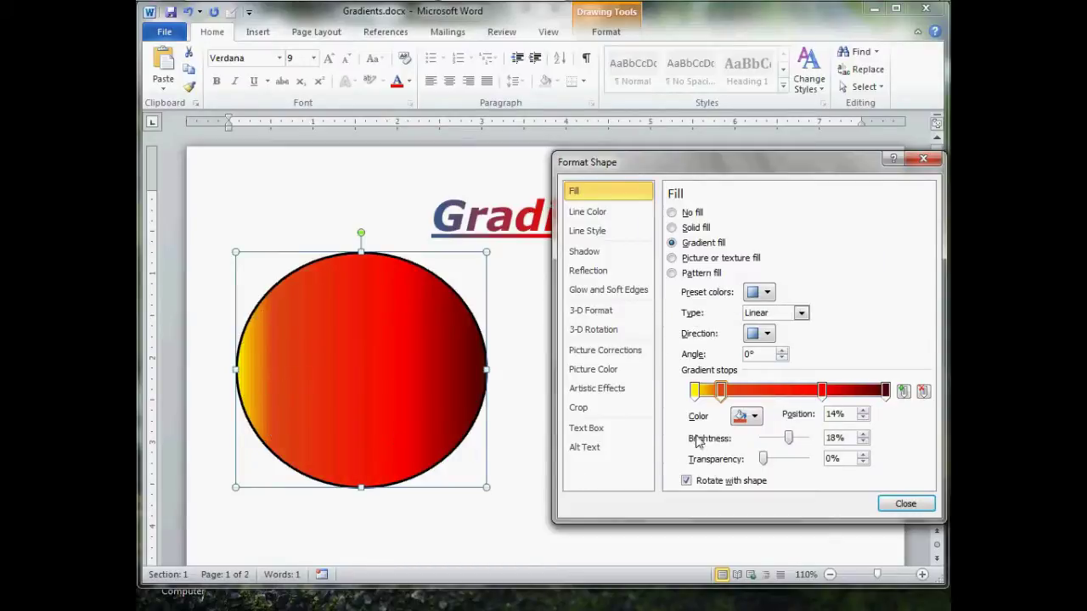
{"action": "left_click_drag", "start_coordinate": [722, 393], "coordinate": [784, 388]}
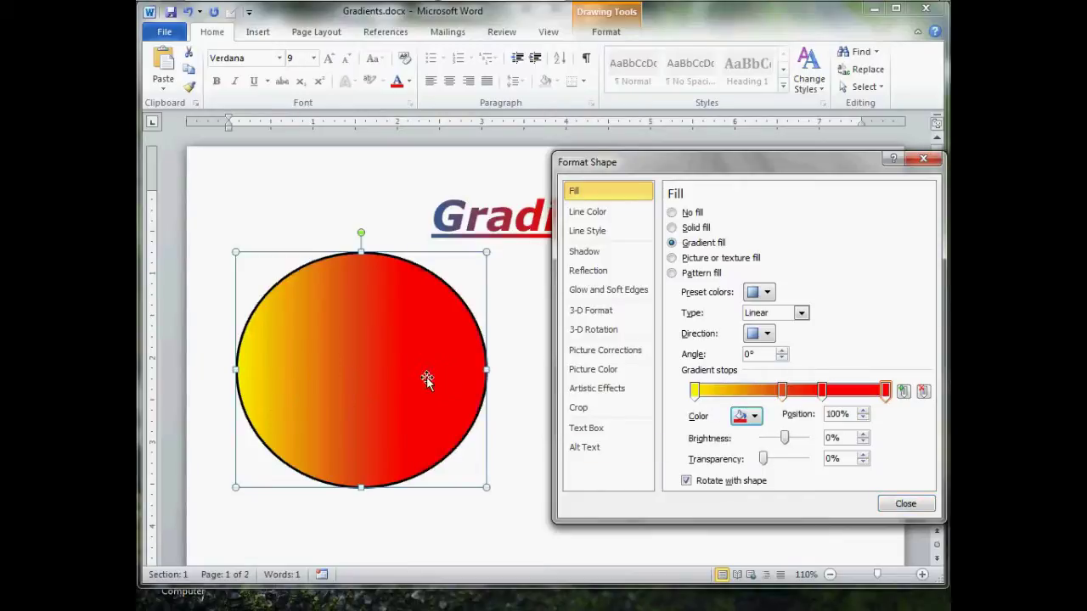
{"action": "left_click", "coordinate": [922, 504]}
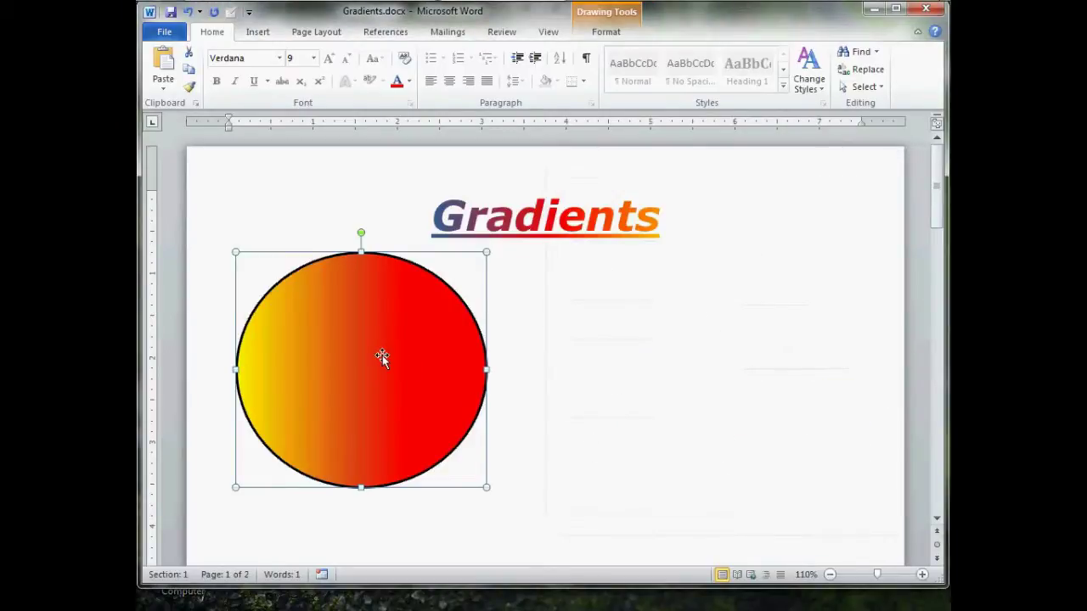
- Open the full gradient settings for the Gradients title text and set its linear fill to run upward at 270°
{"action": "left_click", "coordinate": [449, 228]}
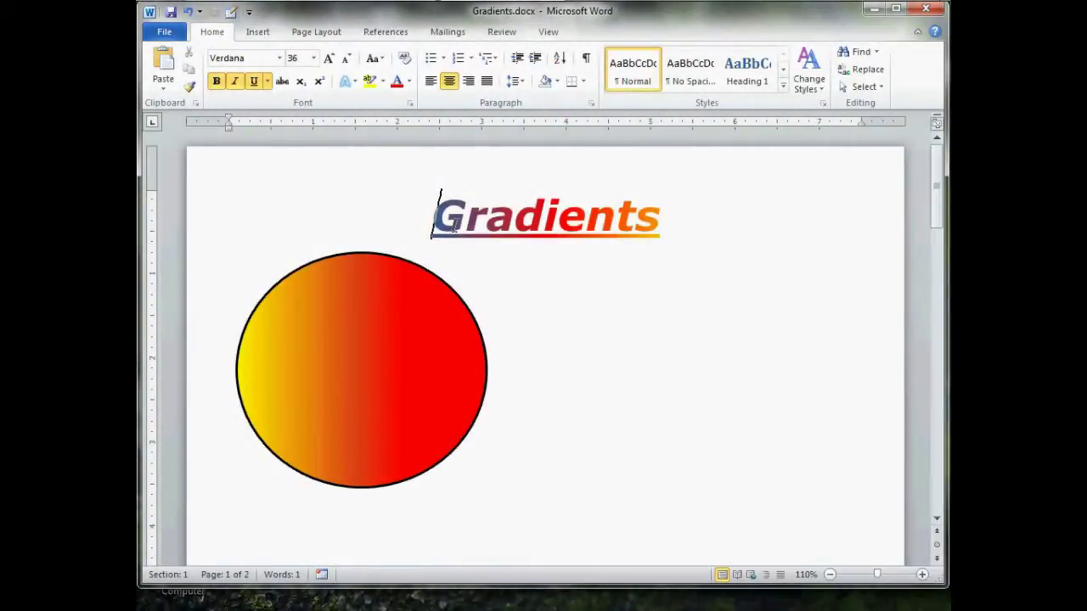
{"action": "left_click_drag", "start_coordinate": [454, 225], "coordinate": [675, 228]}
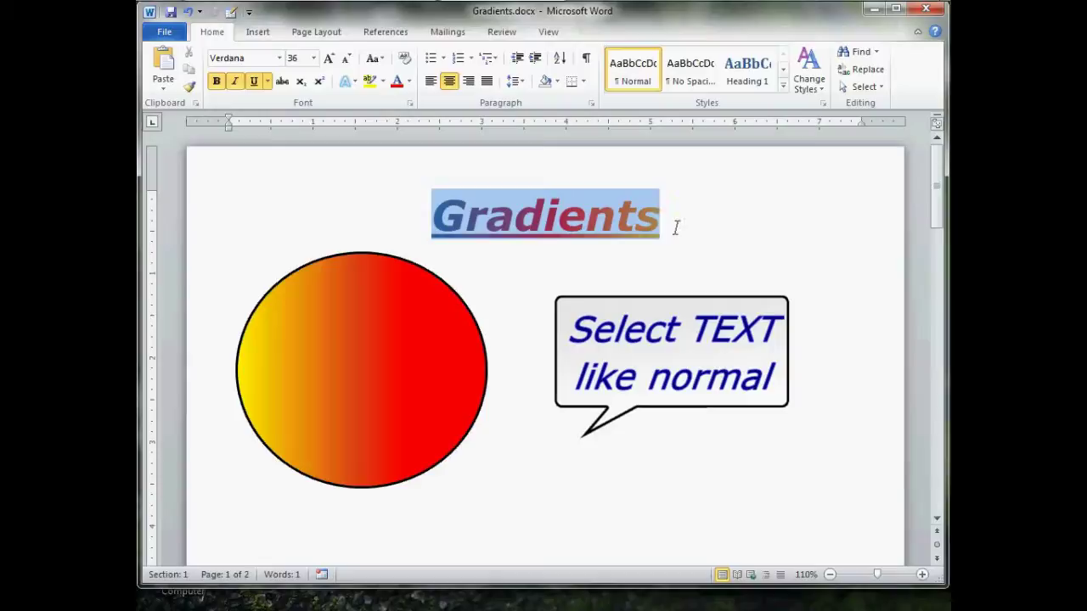
{"action": "mouse_move", "coordinate": [735, 213]}
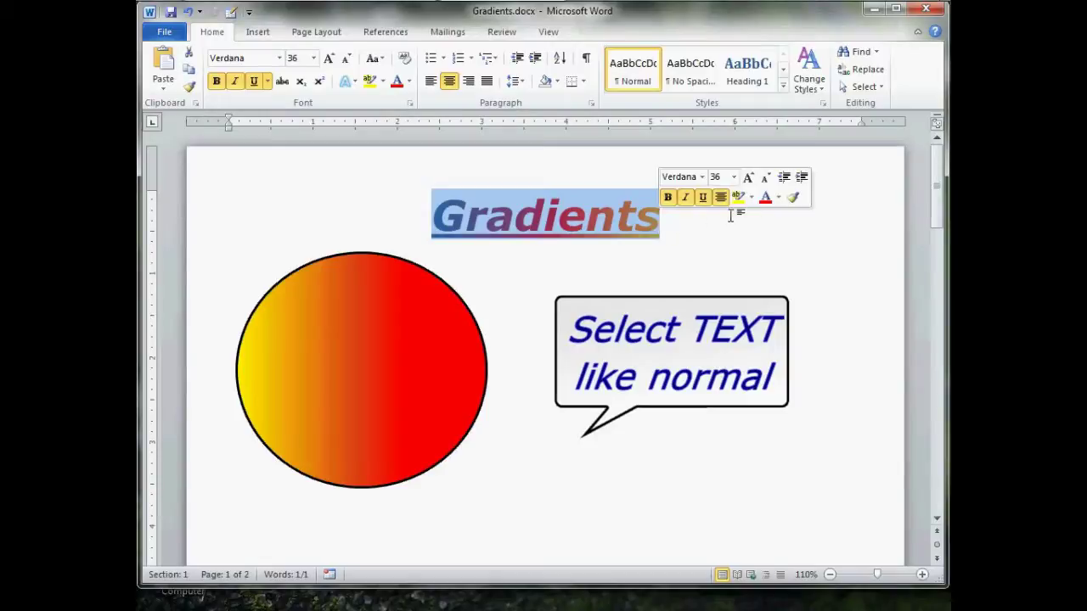
{"action": "left_click", "coordinate": [778, 199]}
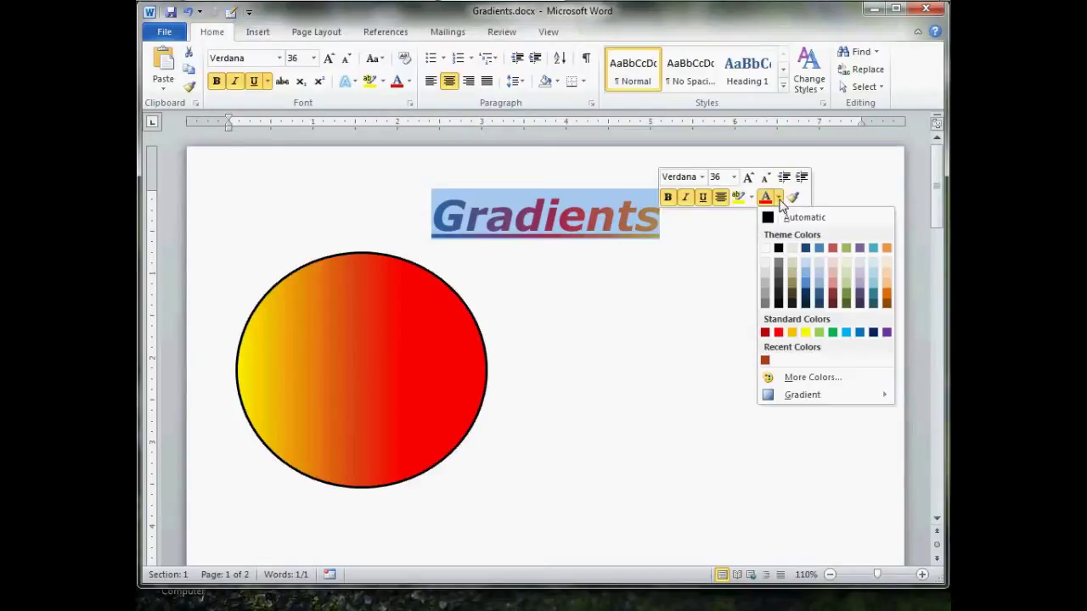
{"action": "mouse_move", "coordinate": [789, 401]}
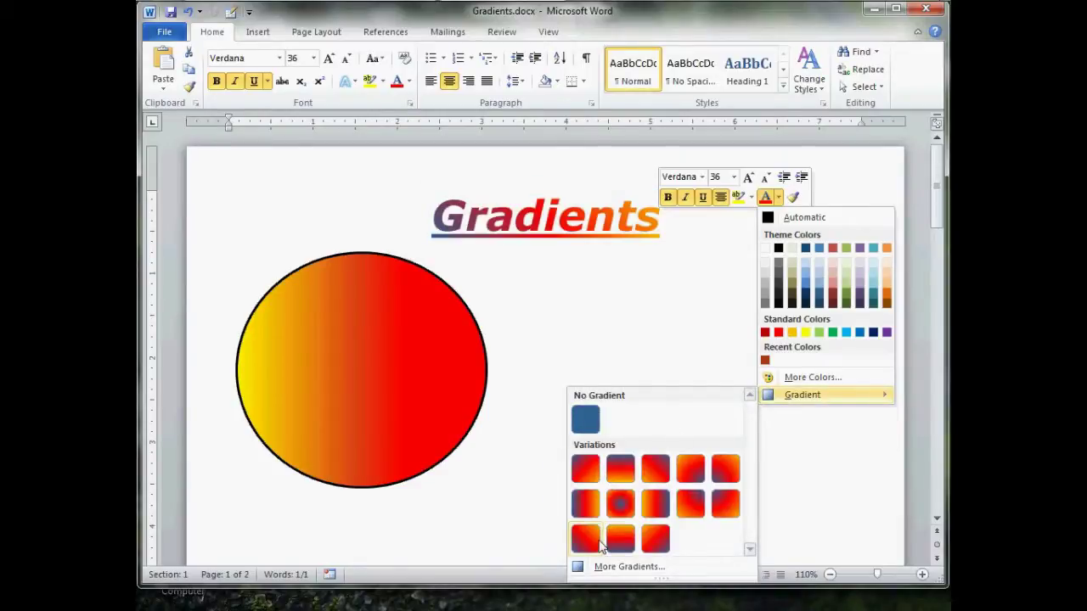
{"action": "left_click", "coordinate": [611, 568]}
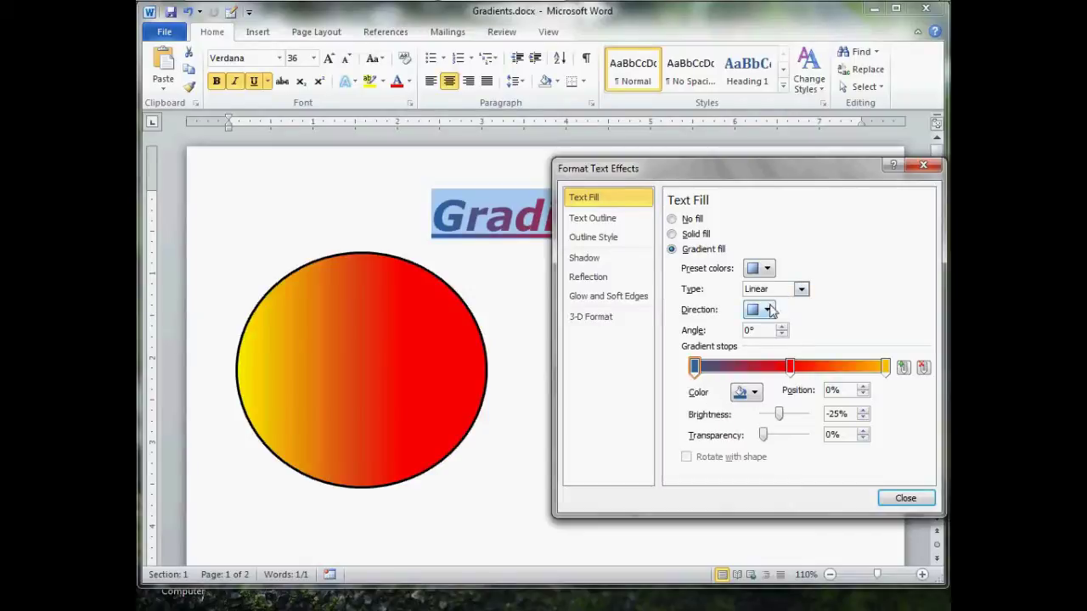
{"action": "left_click", "coordinate": [767, 311]}
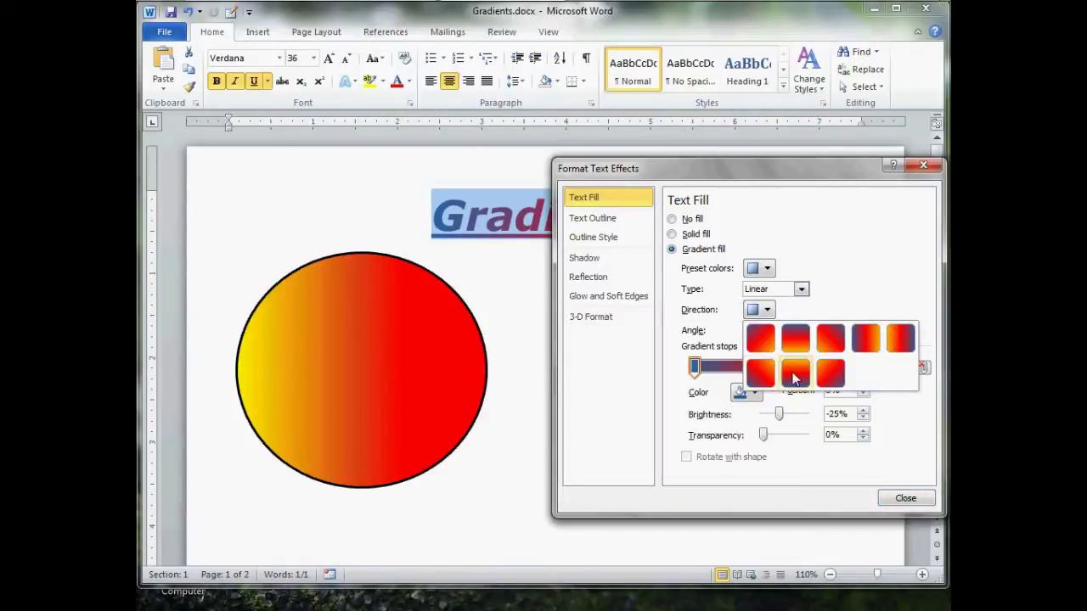
{"action": "left_click", "coordinate": [796, 382]}
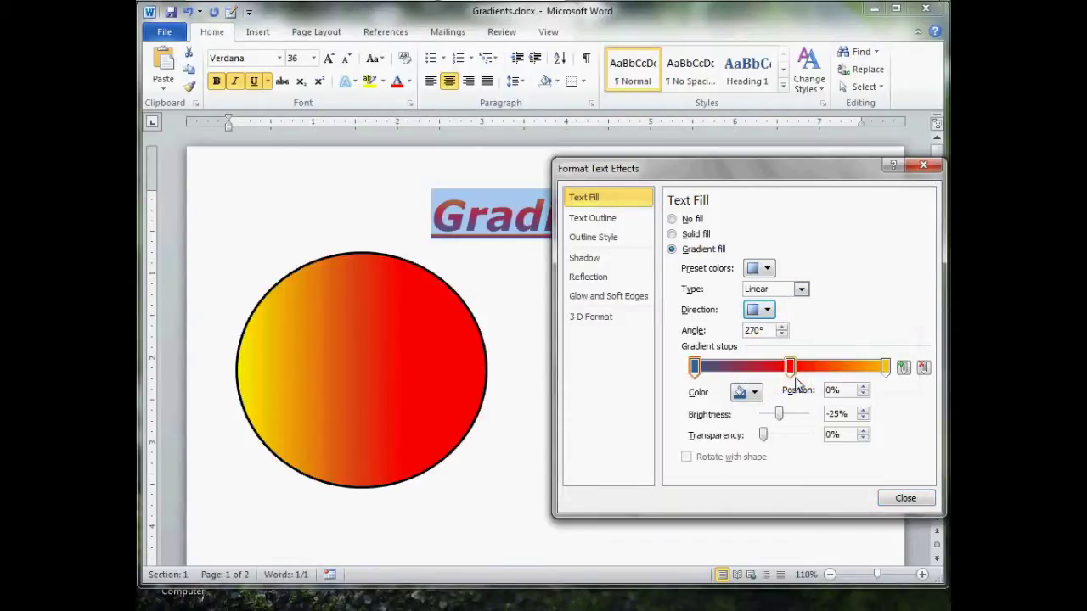
- Recolor the title gradient's 0% stop from the theme colors to the 25% darker orange
{"action": "left_click", "coordinate": [695, 367]}
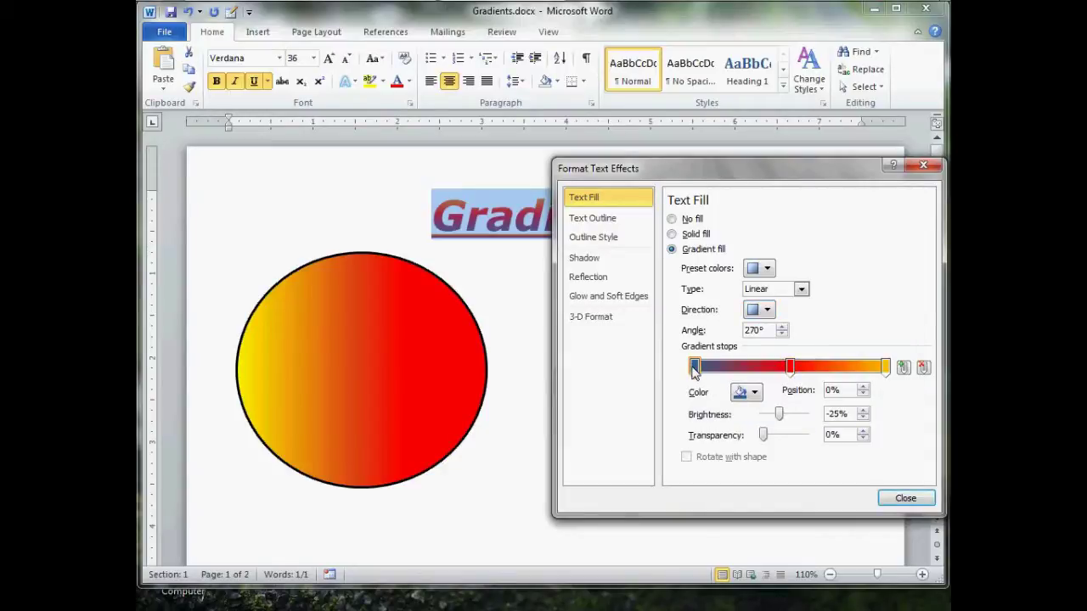
{"action": "left_click", "coordinate": [753, 392]}
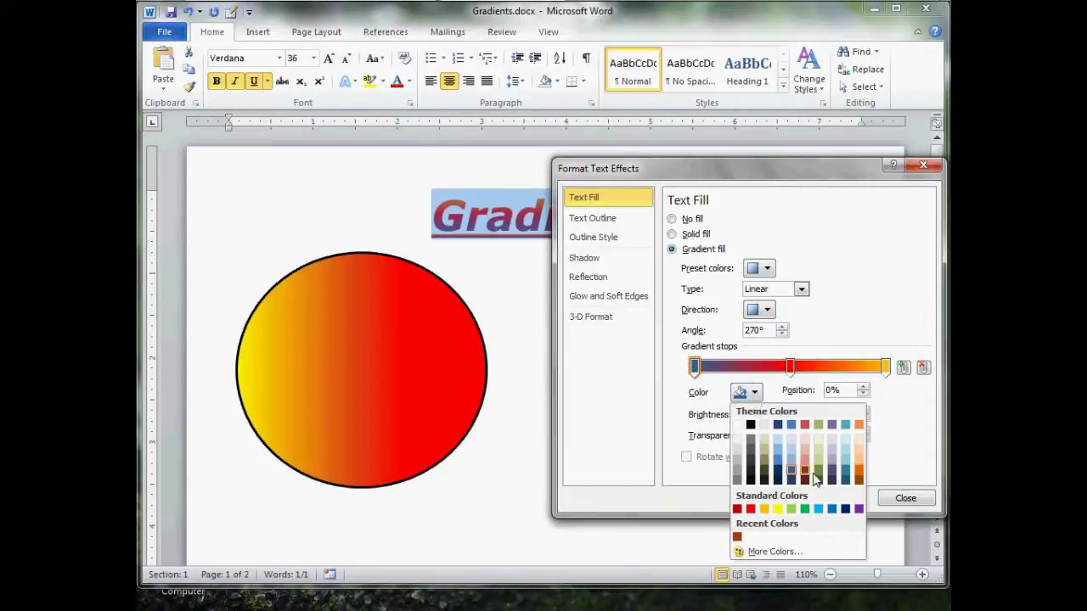
{"action": "left_click", "coordinate": [856, 472]}
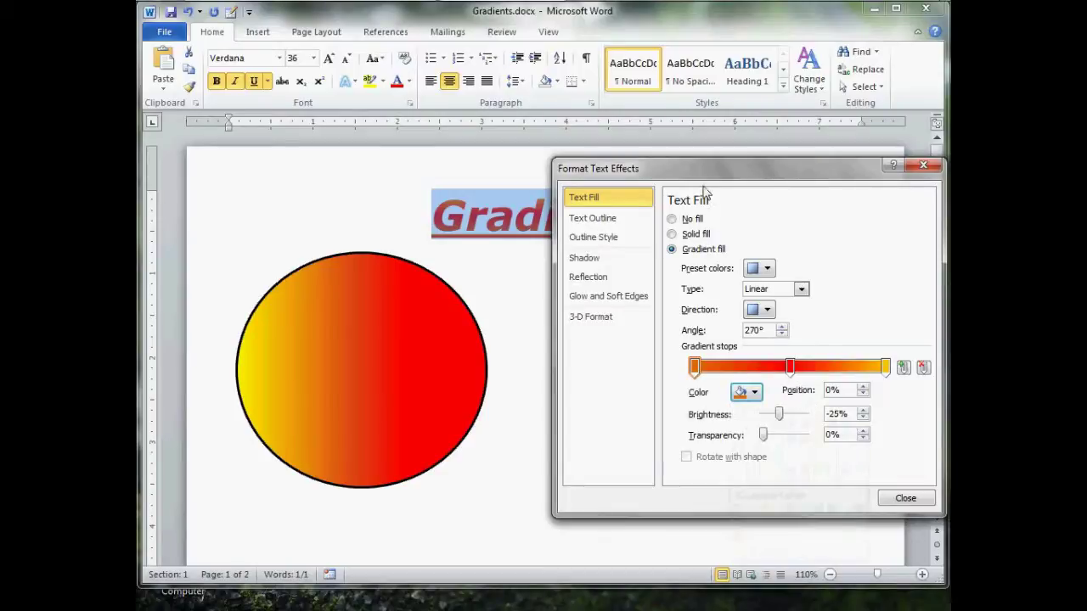
- Uncover the title behind the dialog and recolor the gradient's 100% stop standard yellow
{"action": "left_click_drag", "start_coordinate": [696, 170], "coordinate": [538, 280]}
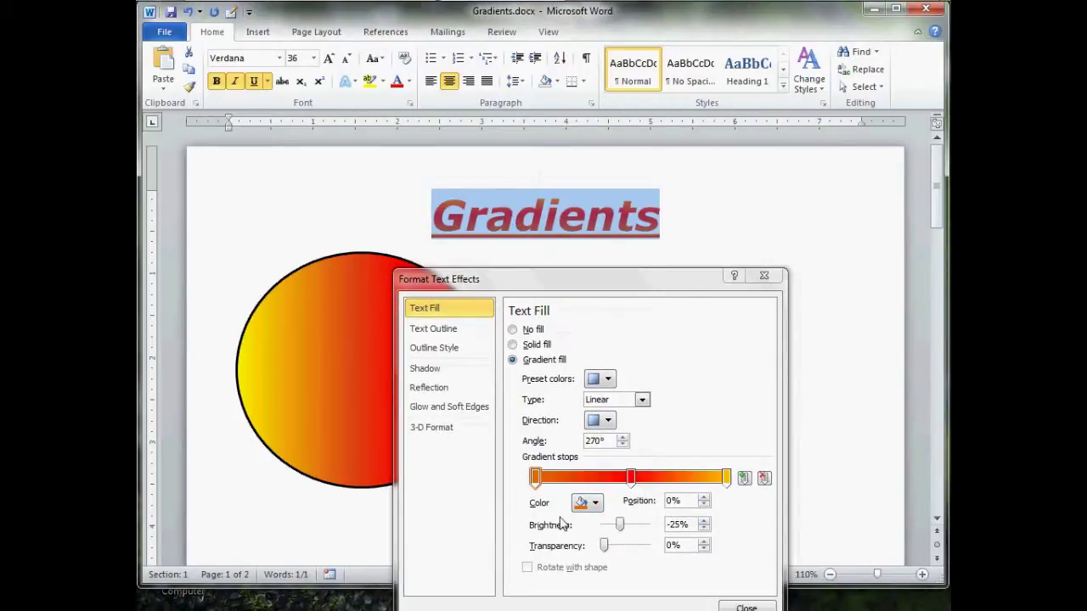
{"action": "left_click", "coordinate": [726, 478]}
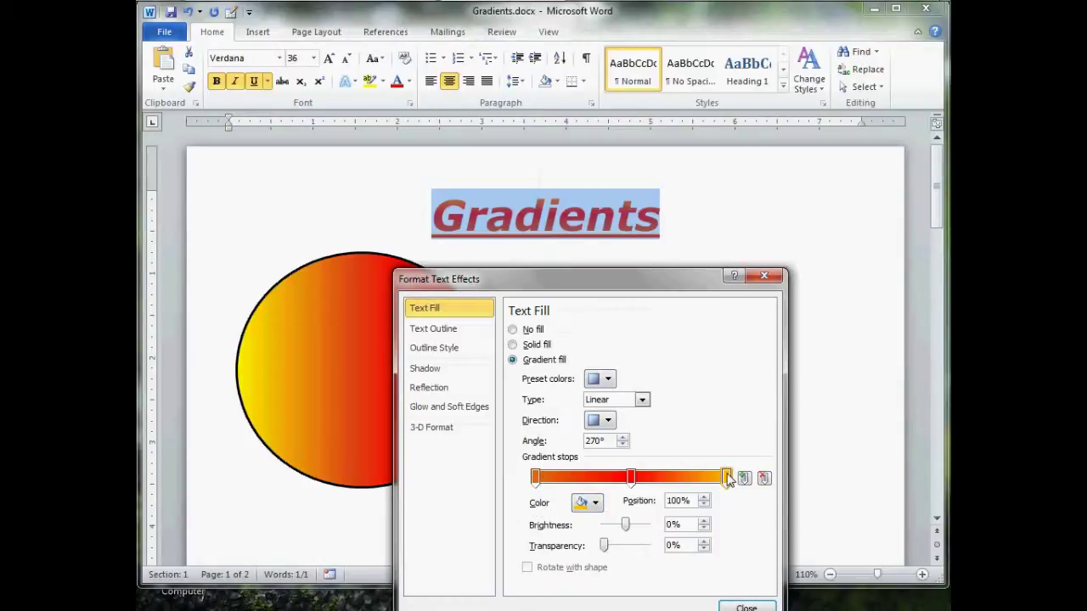
{"action": "left_click", "coordinate": [596, 503]}
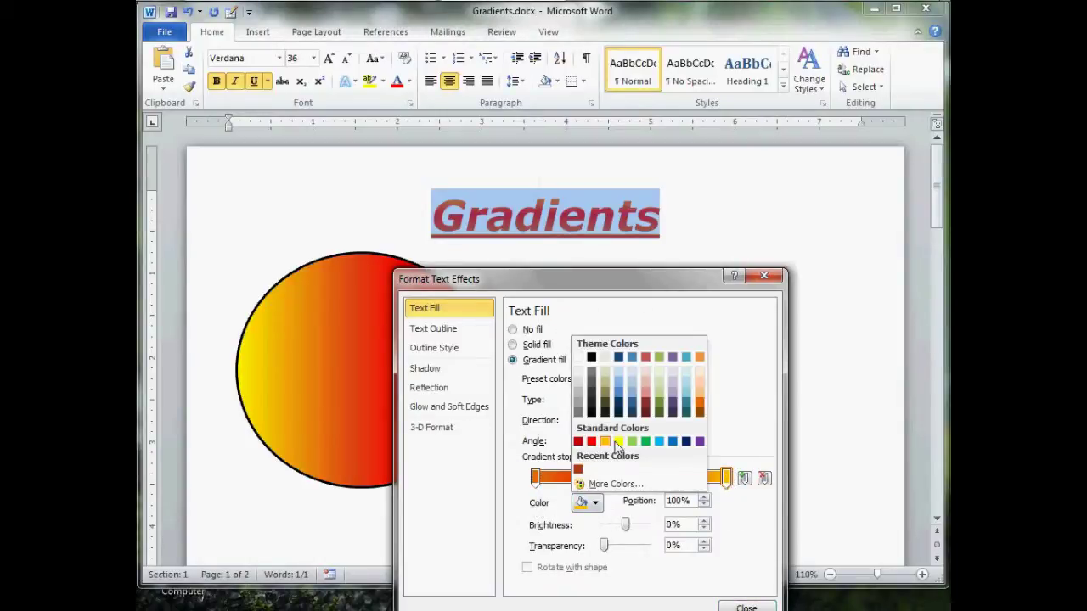
{"action": "left_click", "coordinate": [618, 441]}
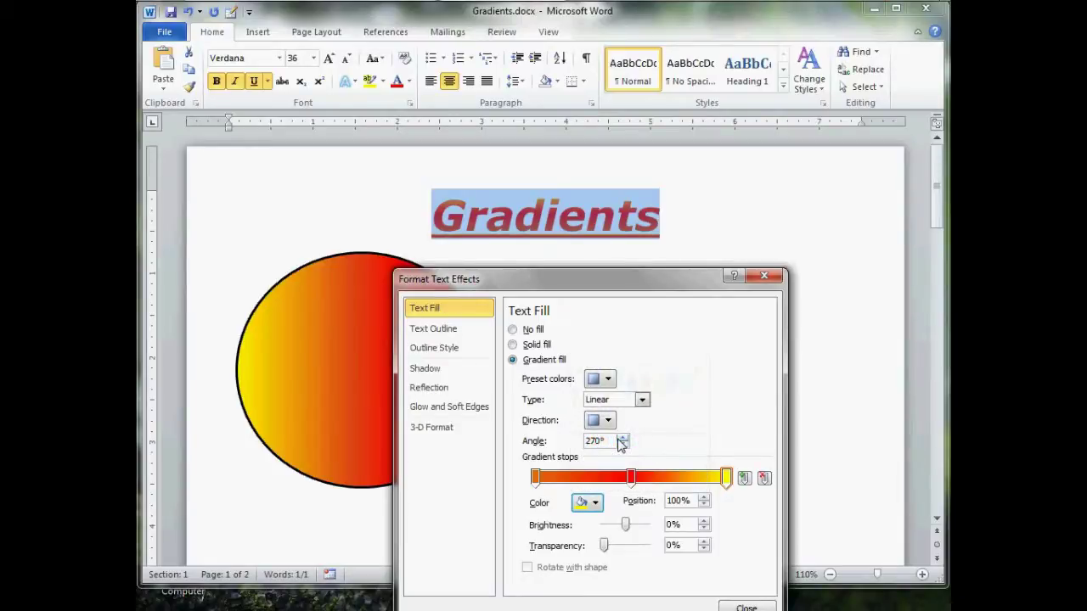
- Make the red middle stop orange at 34%, move the yellow stop inward, then close the text formatting and deselect the title
{"action": "left_click_drag", "start_coordinate": [633, 478], "coordinate": [619, 459]}
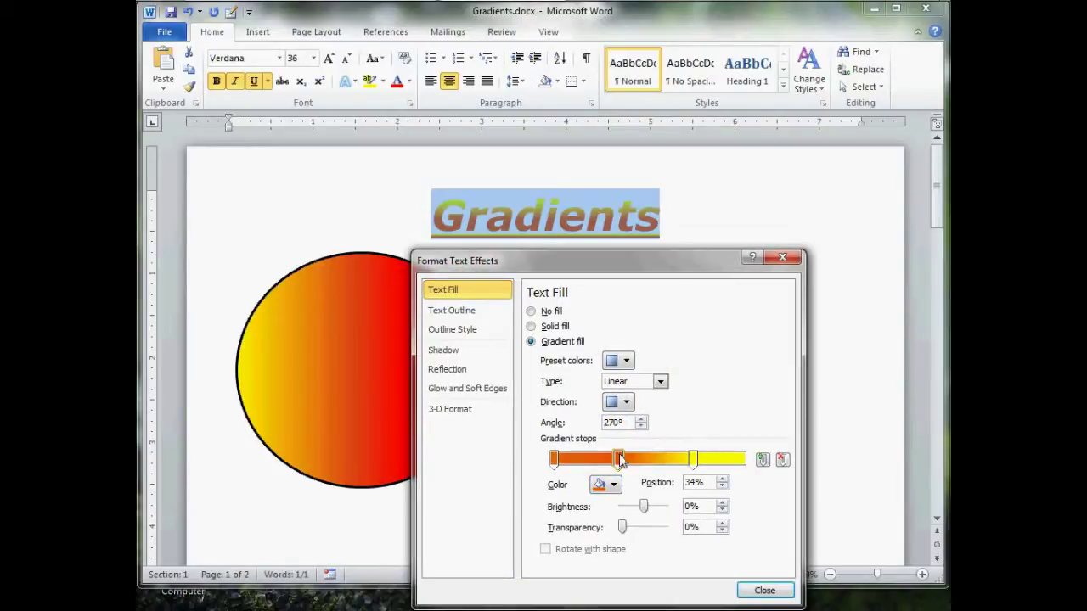
{"action": "left_click", "coordinate": [764, 590]}
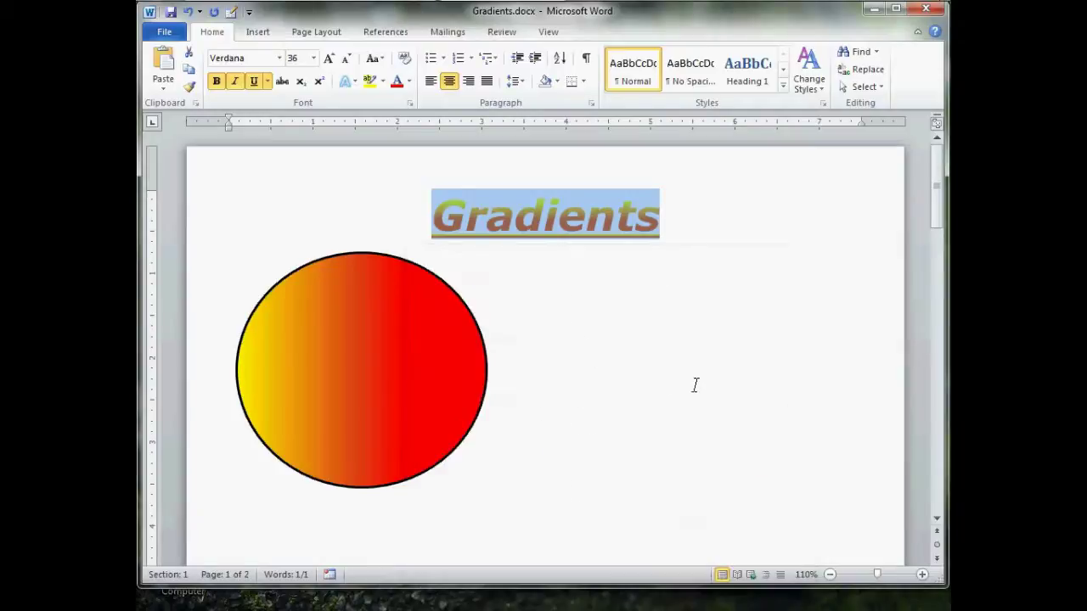
{"action": "left_click", "coordinate": [685, 375]}
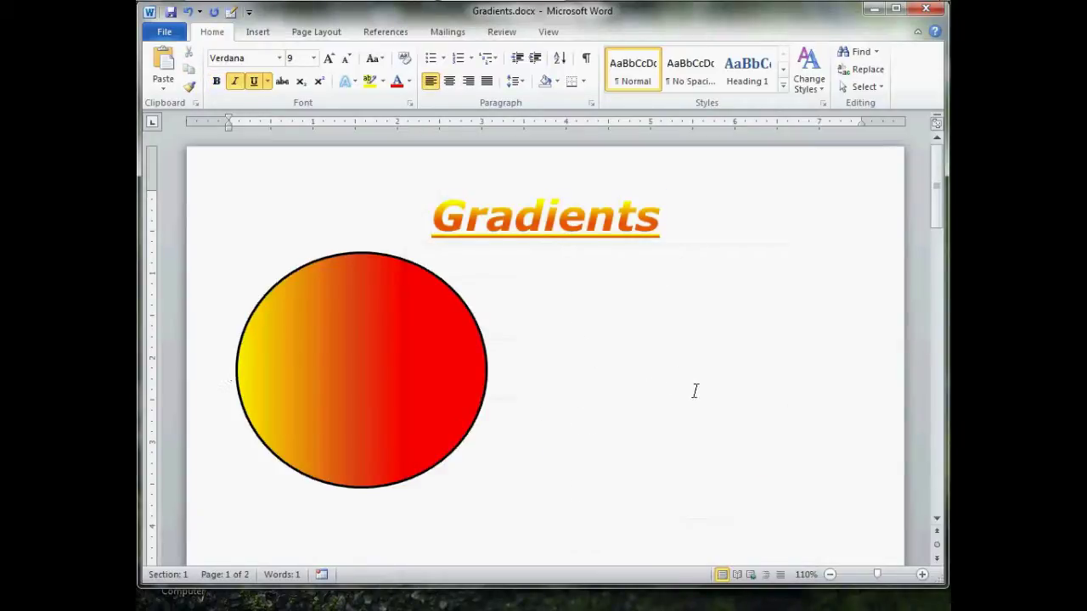